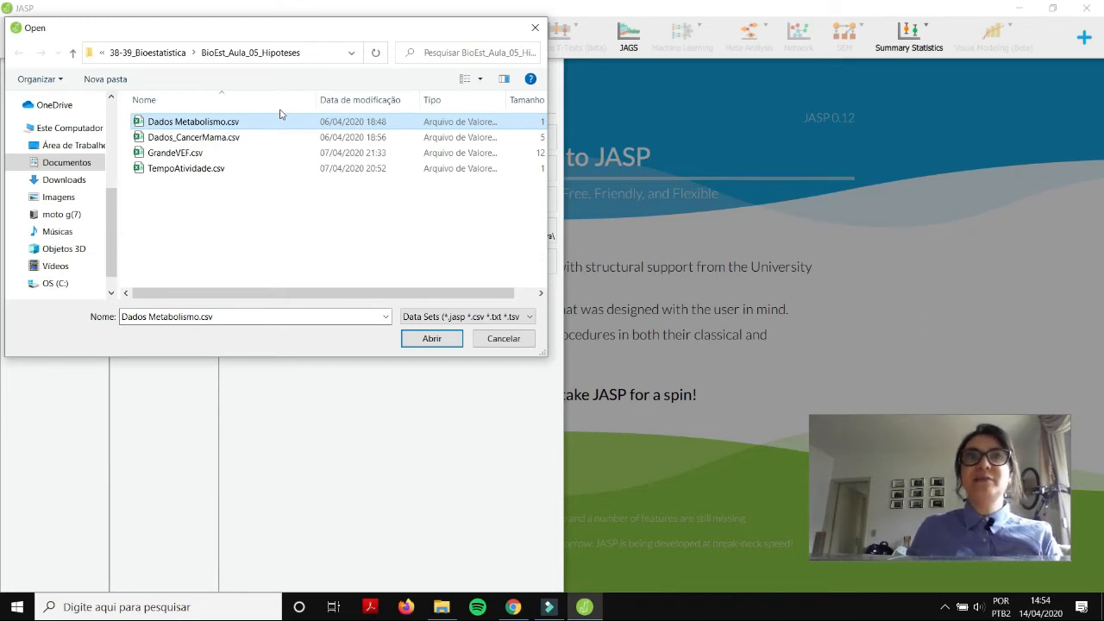
Step: Open Dados Metabolismo.csv and create a Scale computed column named "Massa (g)" using the visual formula builder
{"action": "left_click", "coordinate": [429, 338]}
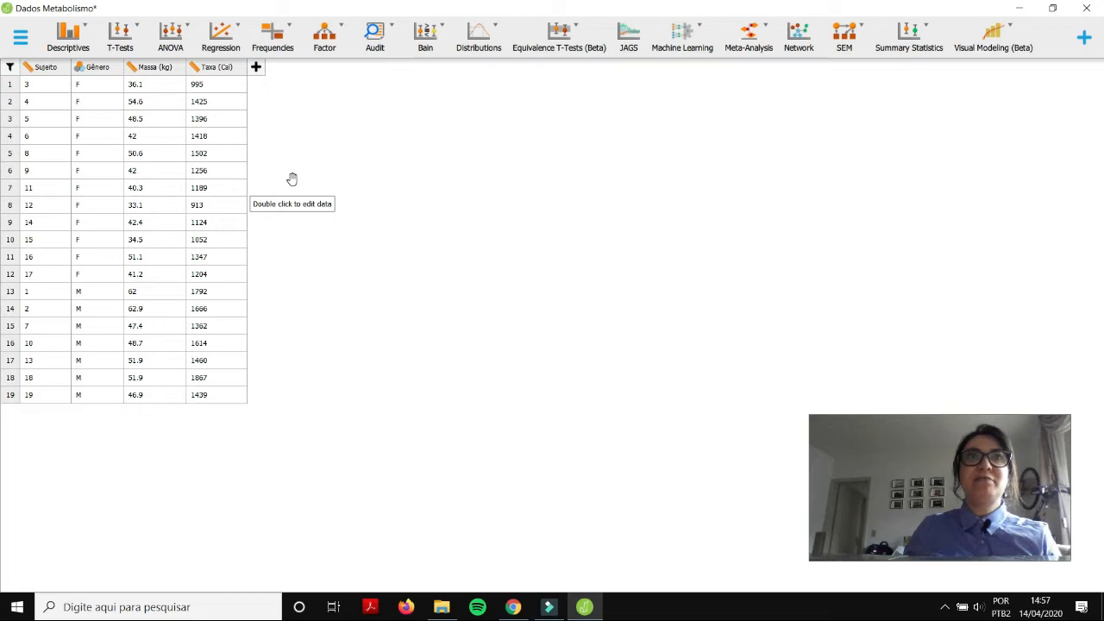
{"action": "left_click", "coordinate": [256, 68]}
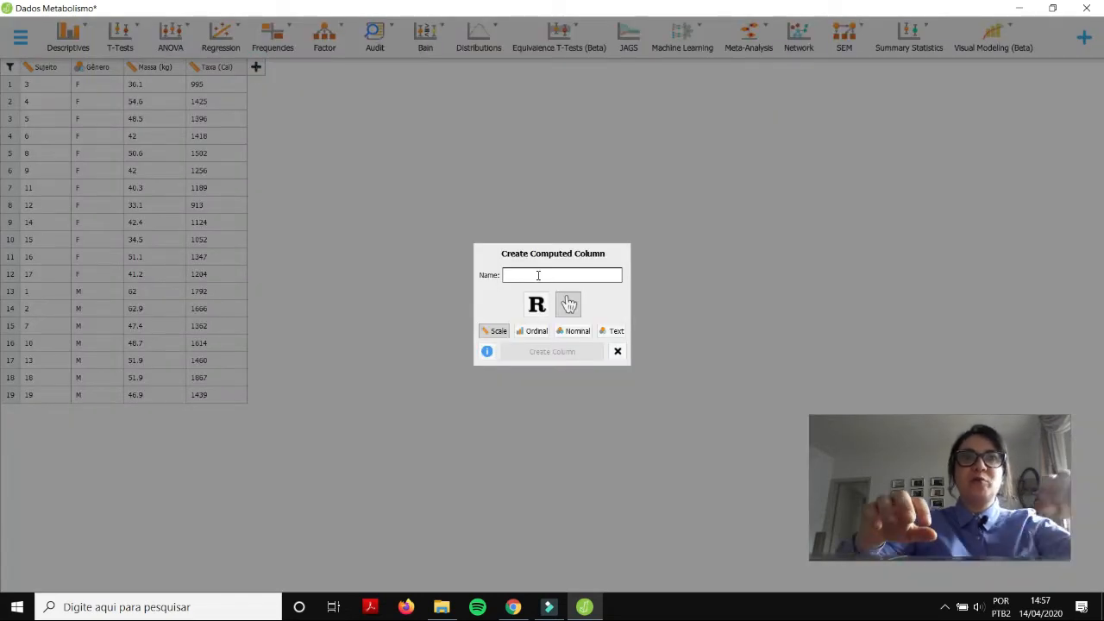
{"action": "type", "text": "Ma"}
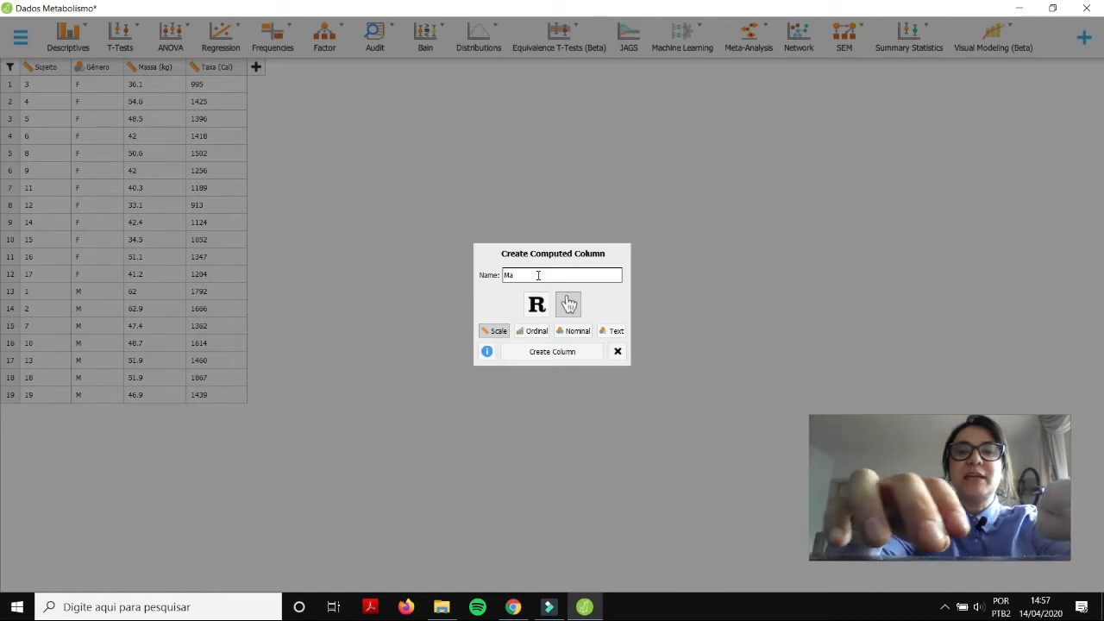
{"action": "type", "text": "ssa (g)"}
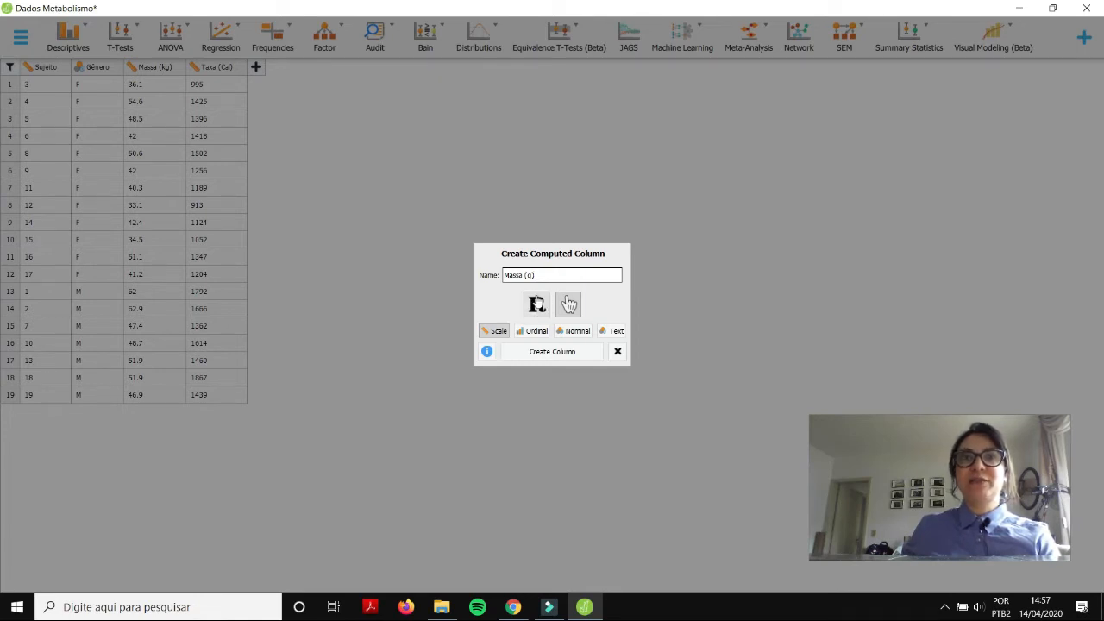
{"action": "left_click", "coordinate": [552, 355]}
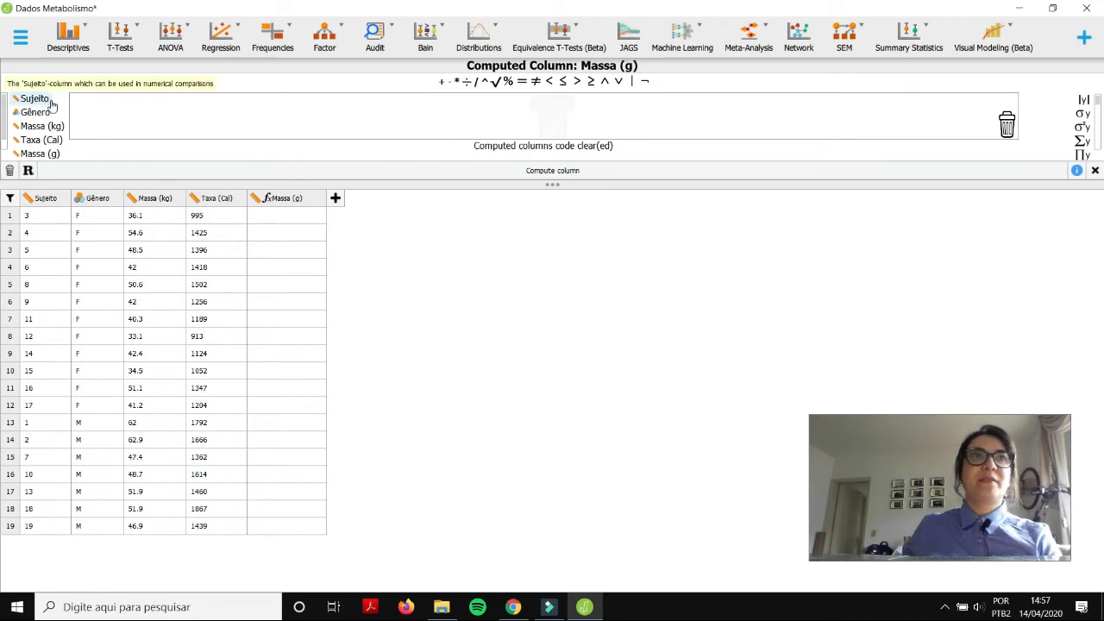
Step: Define the Massa (g) column as Massa (kg) * 1000, compute it and close the formula editor
{"action": "double_click", "coordinate": [52, 127]}
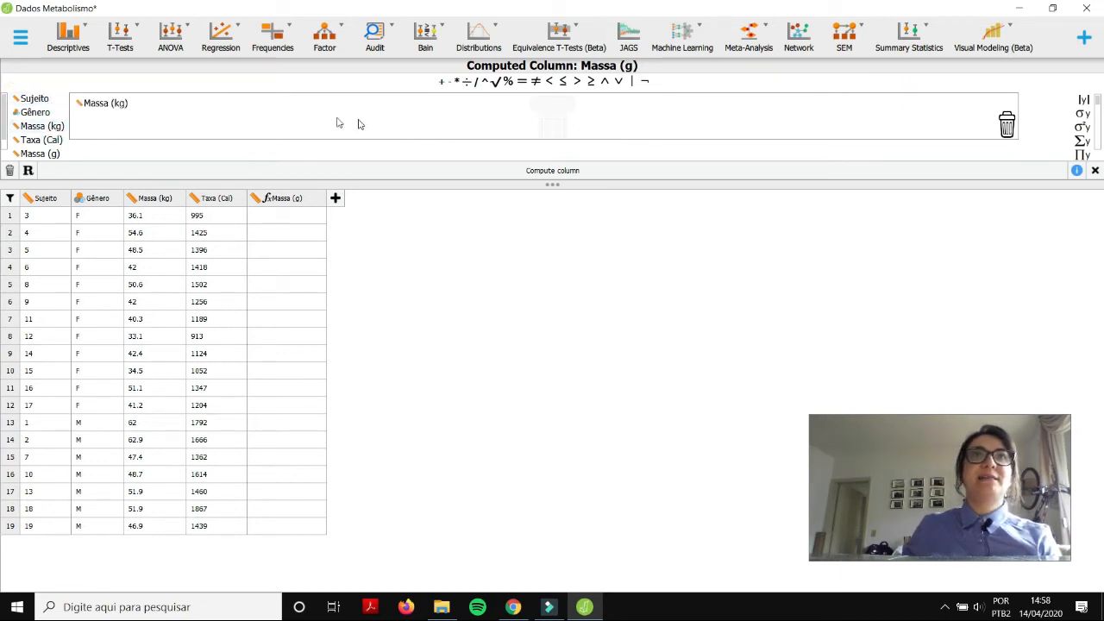
{"action": "left_click", "coordinate": [456, 81]}
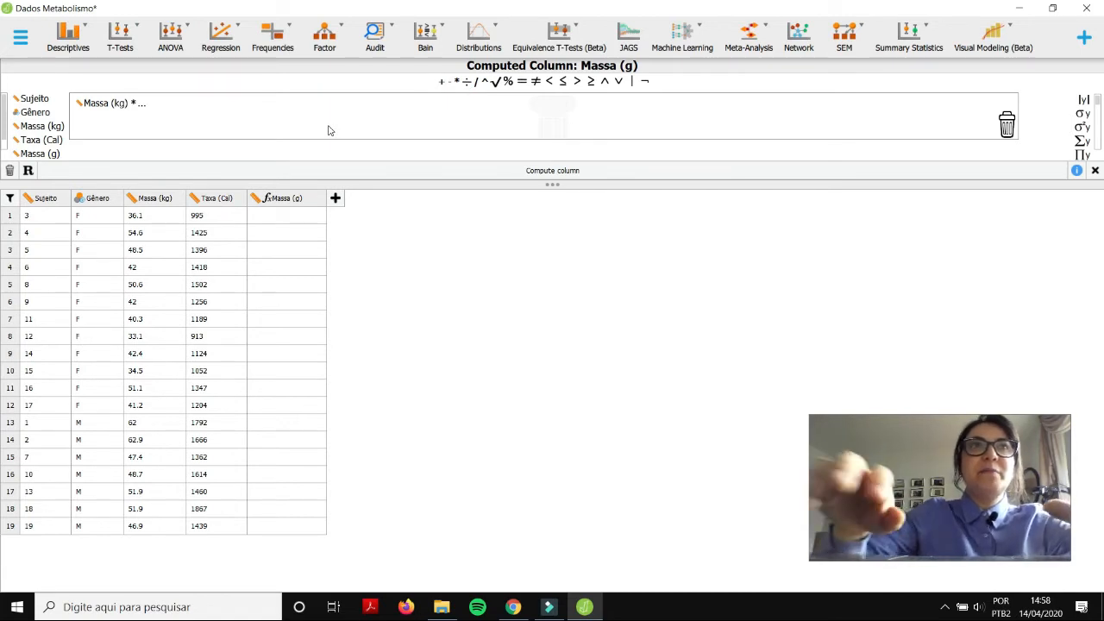
{"action": "left_click", "coordinate": [142, 102]}
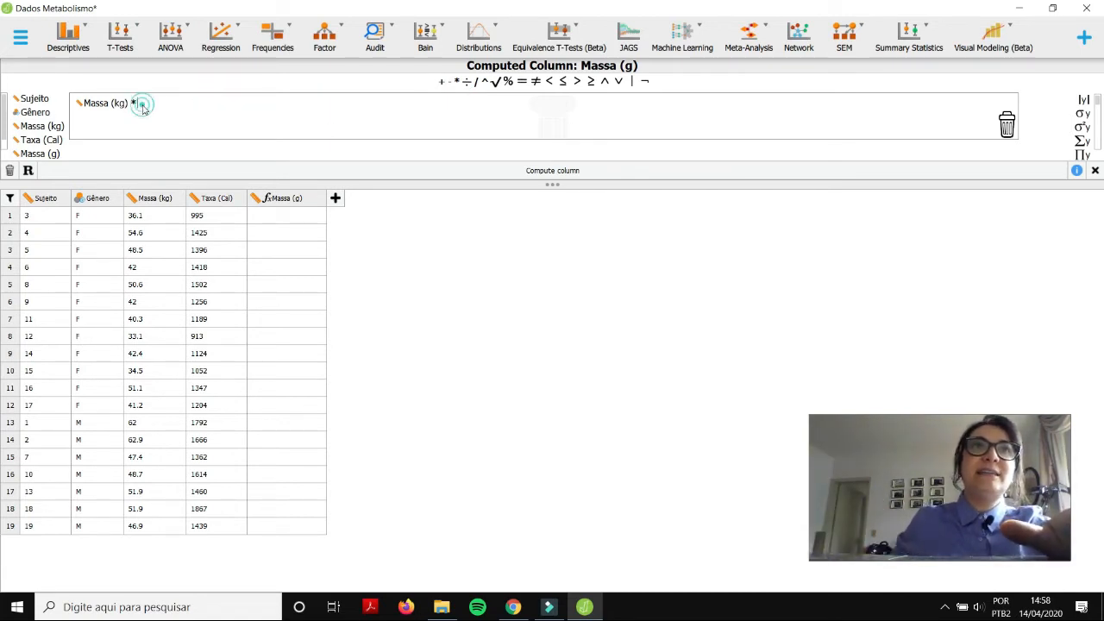
{"action": "type", "text": "10"}
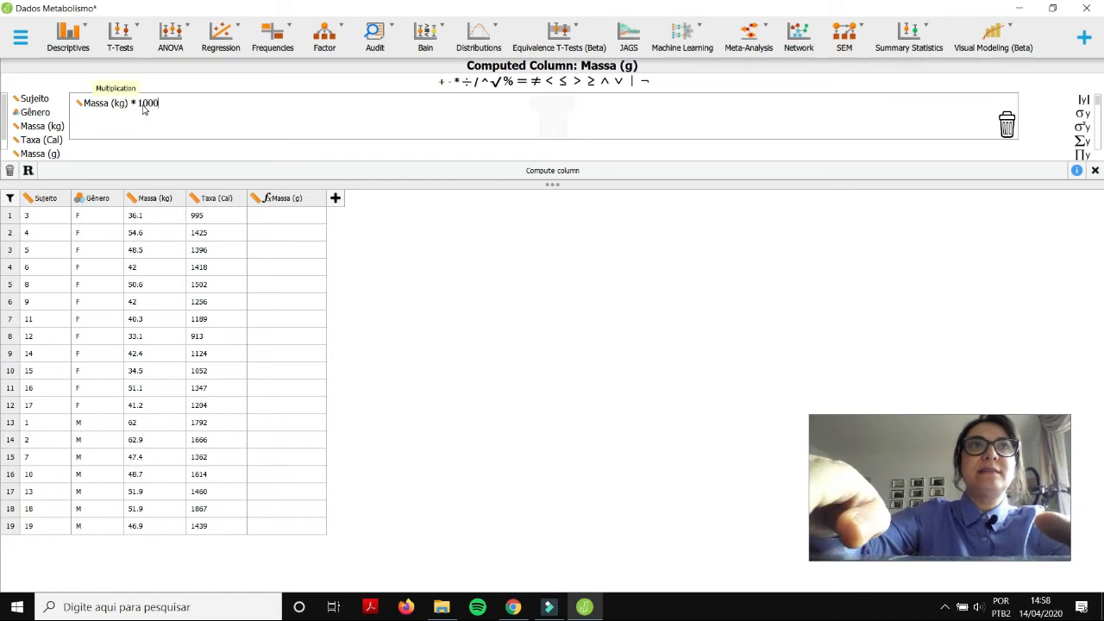
{"action": "type", "text": "00"}
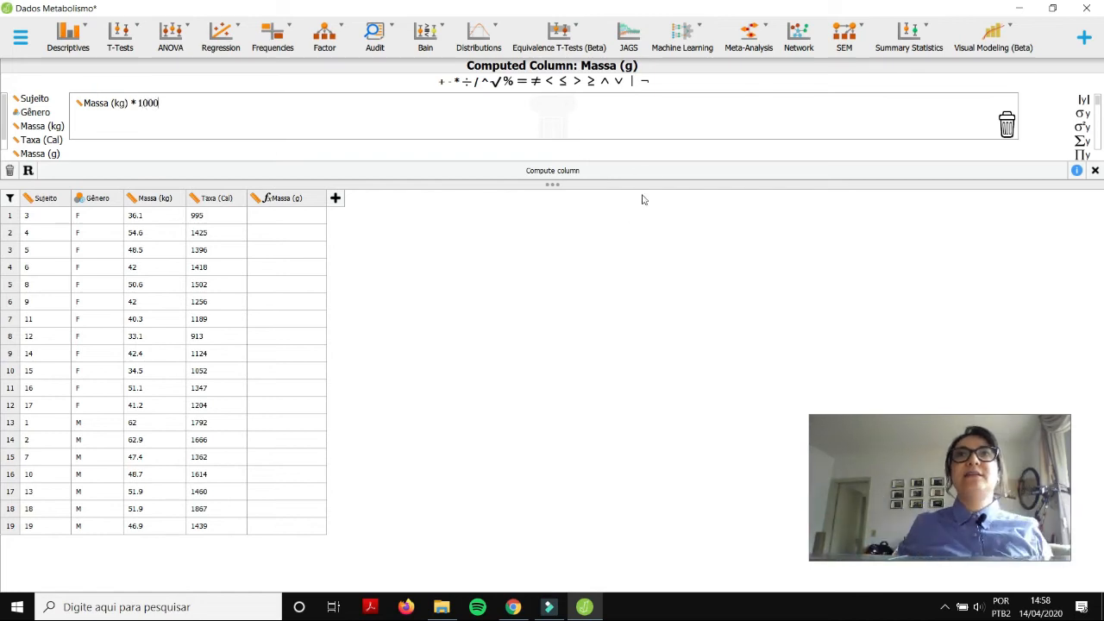
{"action": "left_click", "coordinate": [565, 175]}
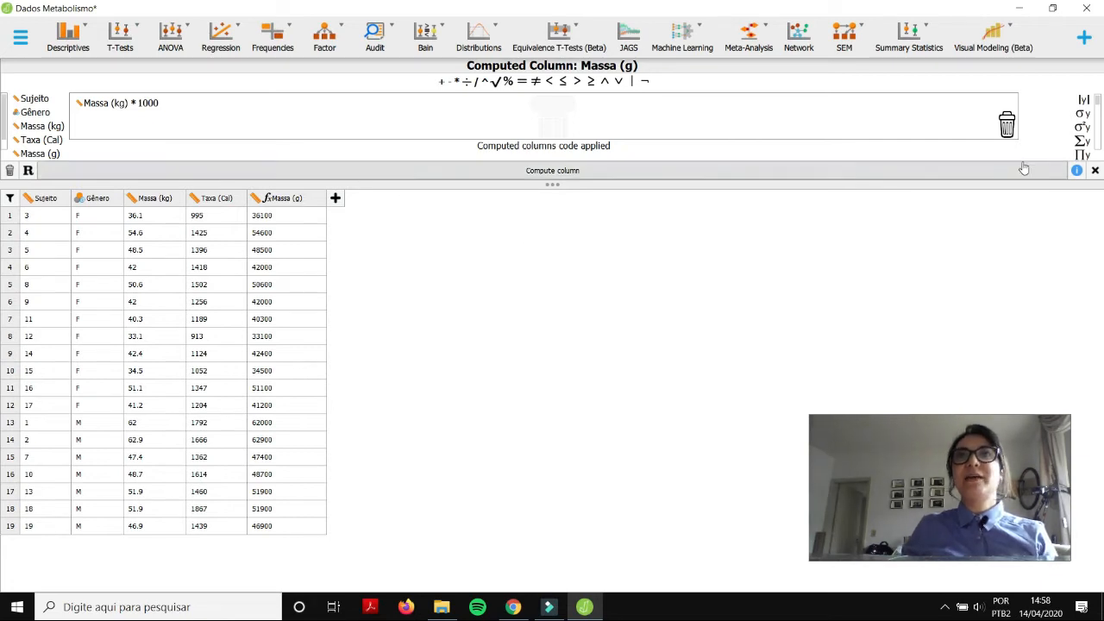
{"action": "left_click", "coordinate": [1094, 169]}
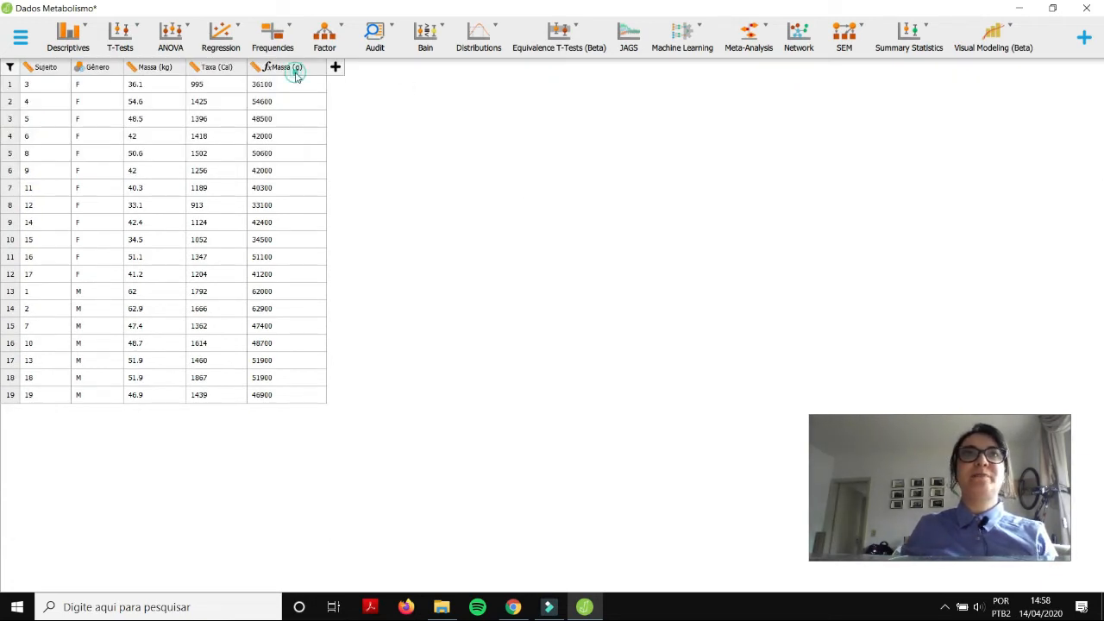
Step: Filter the dataset to the rows where Gênero = F
{"action": "left_click", "coordinate": [9, 67]}
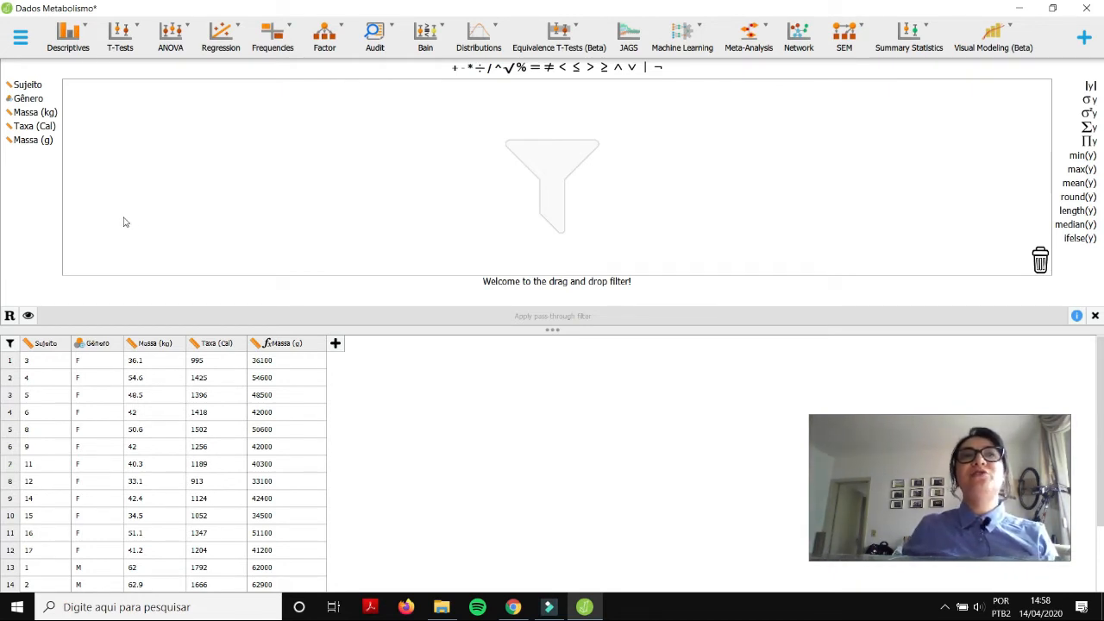
{"action": "double_click", "coordinate": [29, 98]}
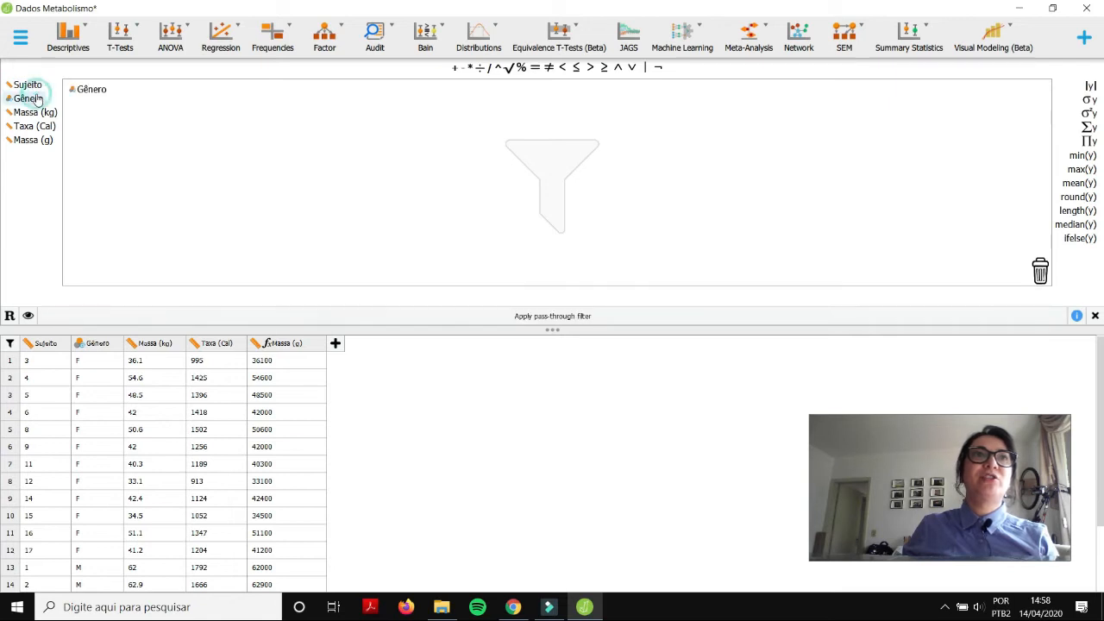
{"action": "left_click", "coordinate": [535, 68]}
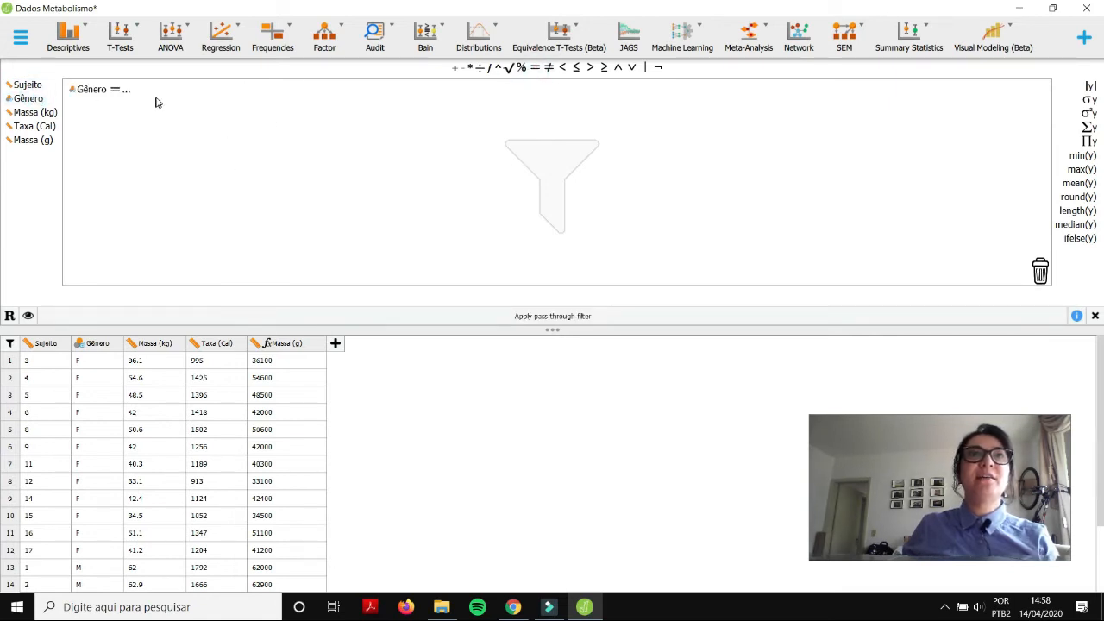
{"action": "left_click", "coordinate": [124, 91]}
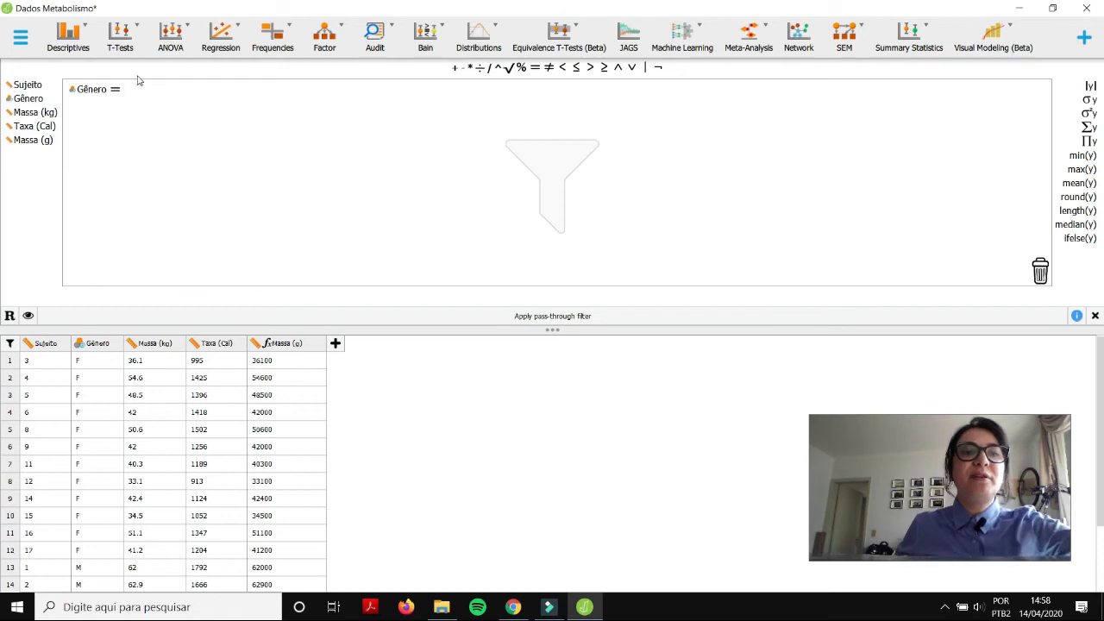
{"action": "type", "text": "F"}
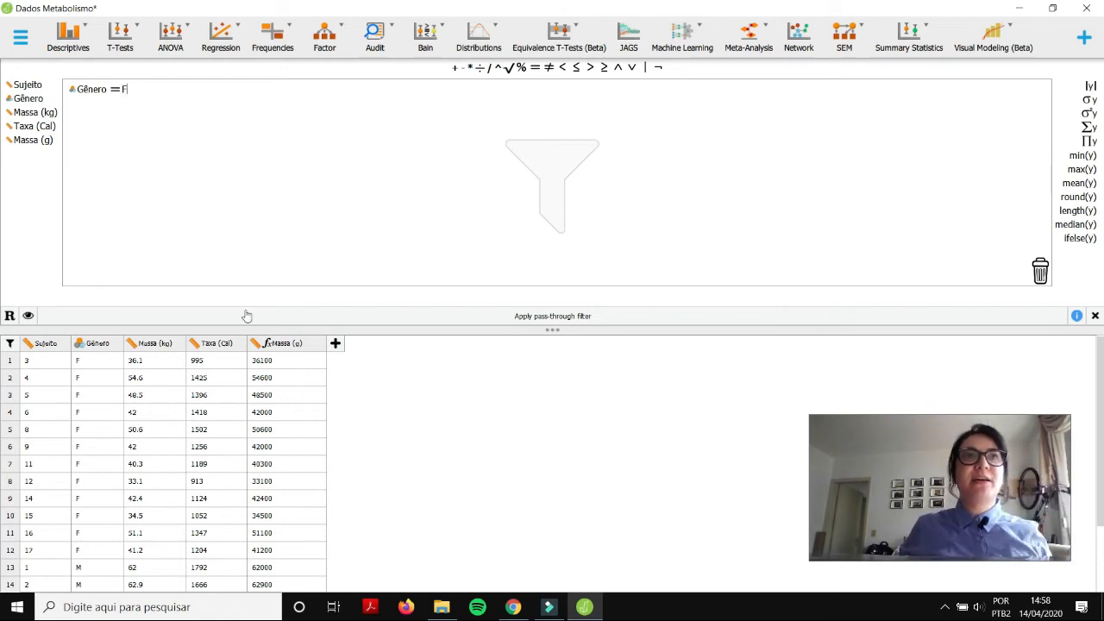
{"action": "left_click", "coordinate": [555, 319]}
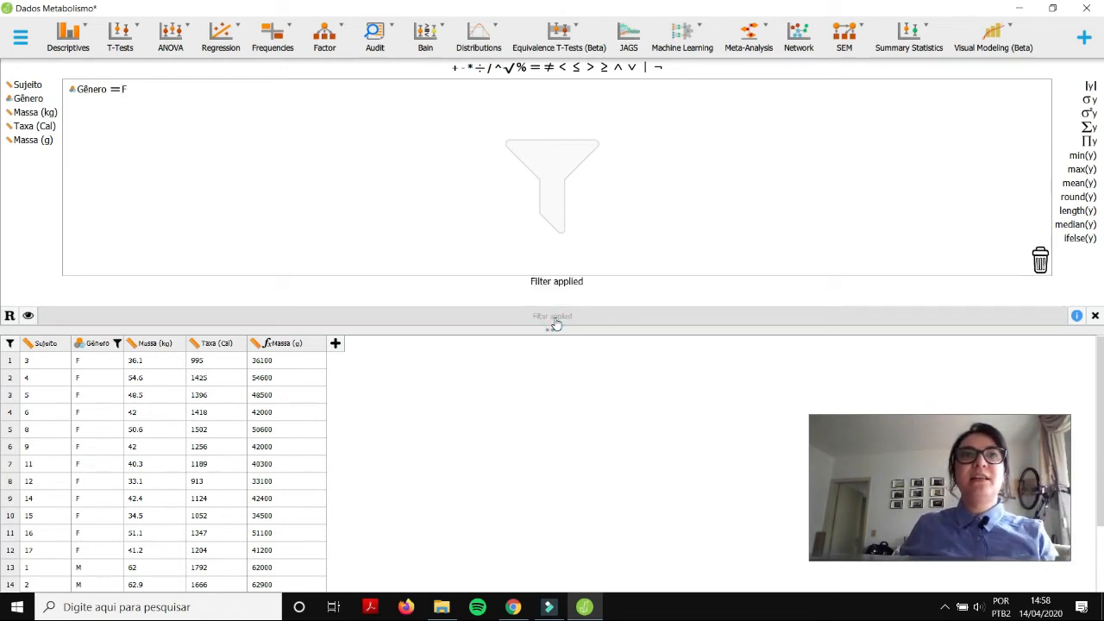
{"action": "scroll", "coordinate": [69, 517], "scroll_direction": "down", "scroll_amount": 2}
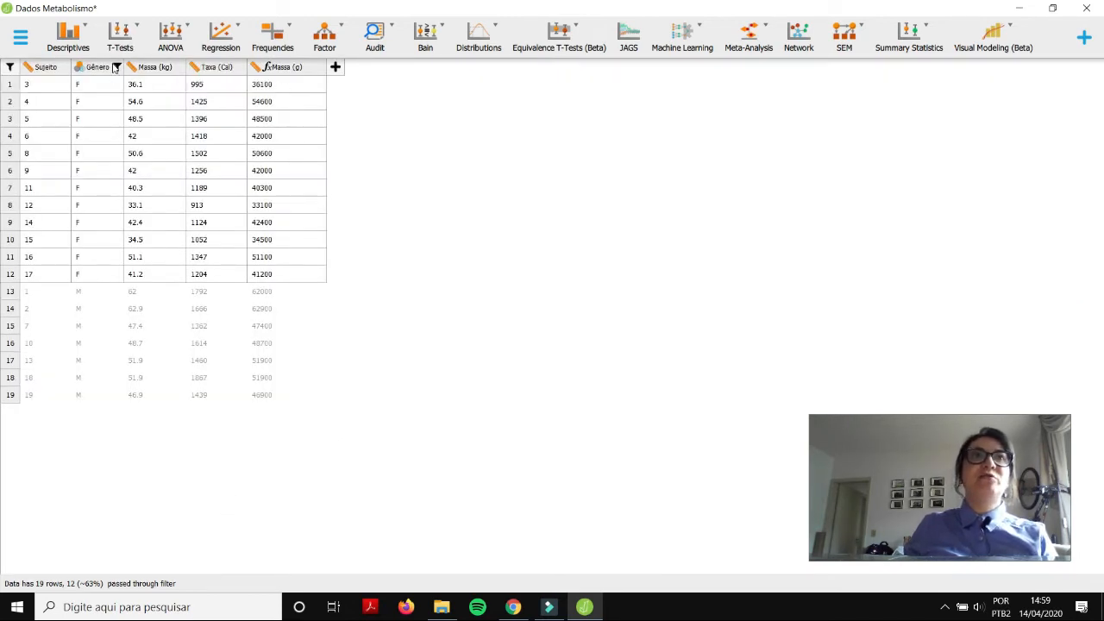
Step: Erase the Gênero filter condition and close the filter editor
{"action": "left_click", "coordinate": [10, 67]}
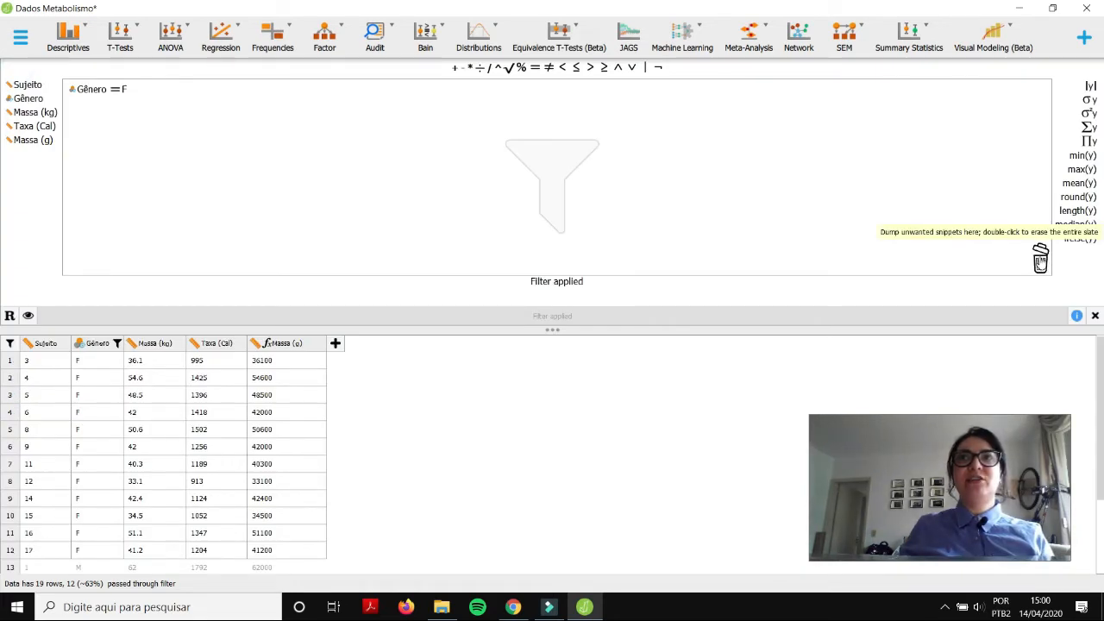
{"action": "double_click", "coordinate": [1039, 261]}
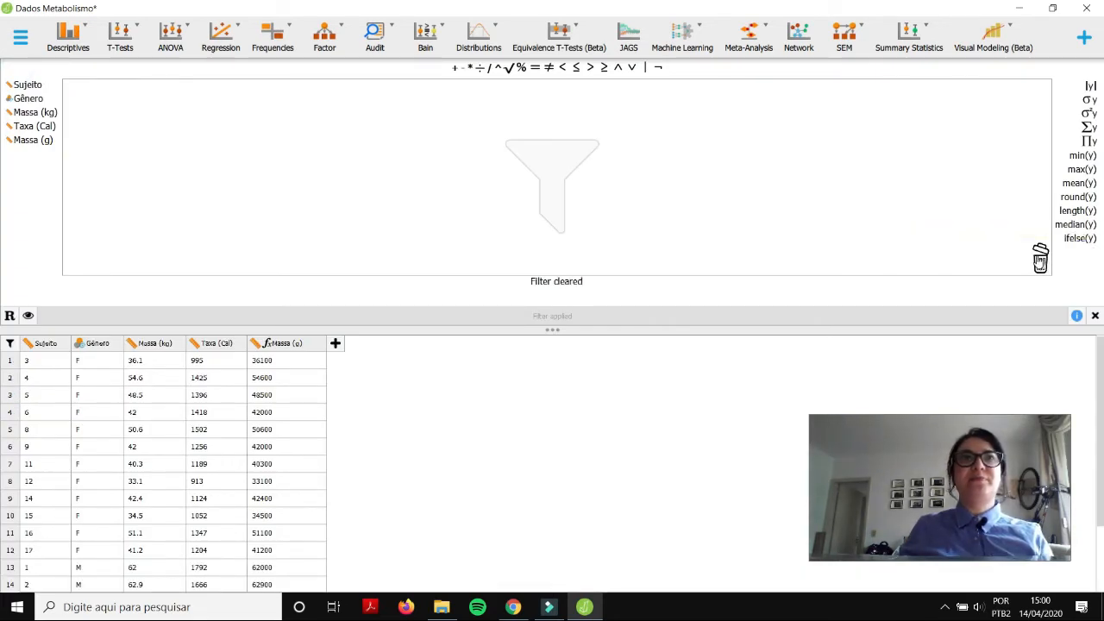
{"action": "left_click", "coordinate": [1093, 316]}
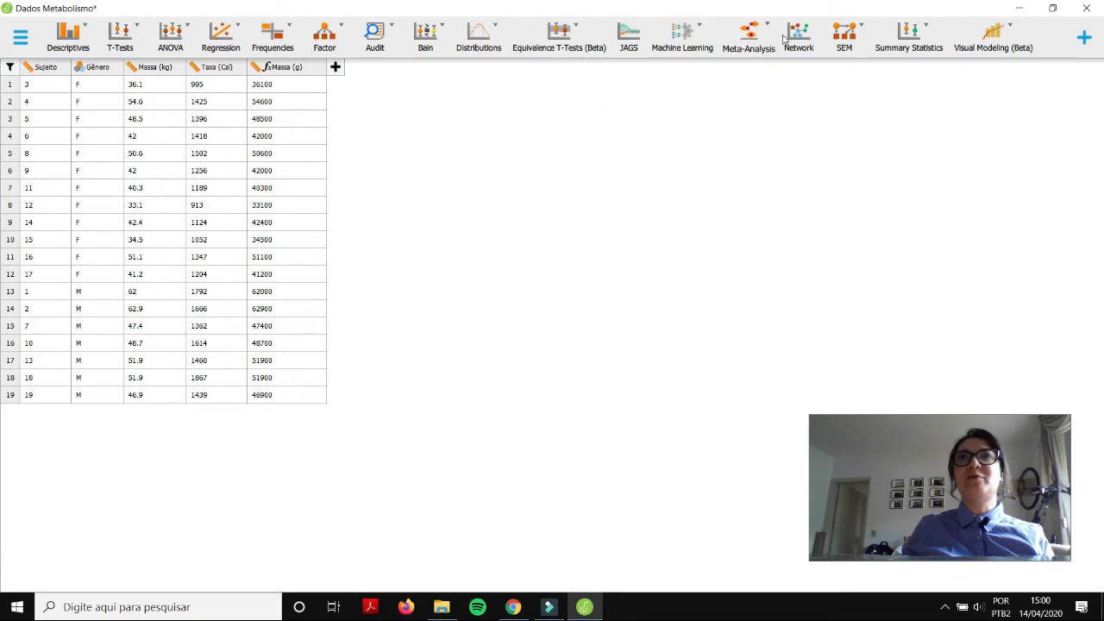
{"action": "left_click", "coordinate": [1085, 38]}
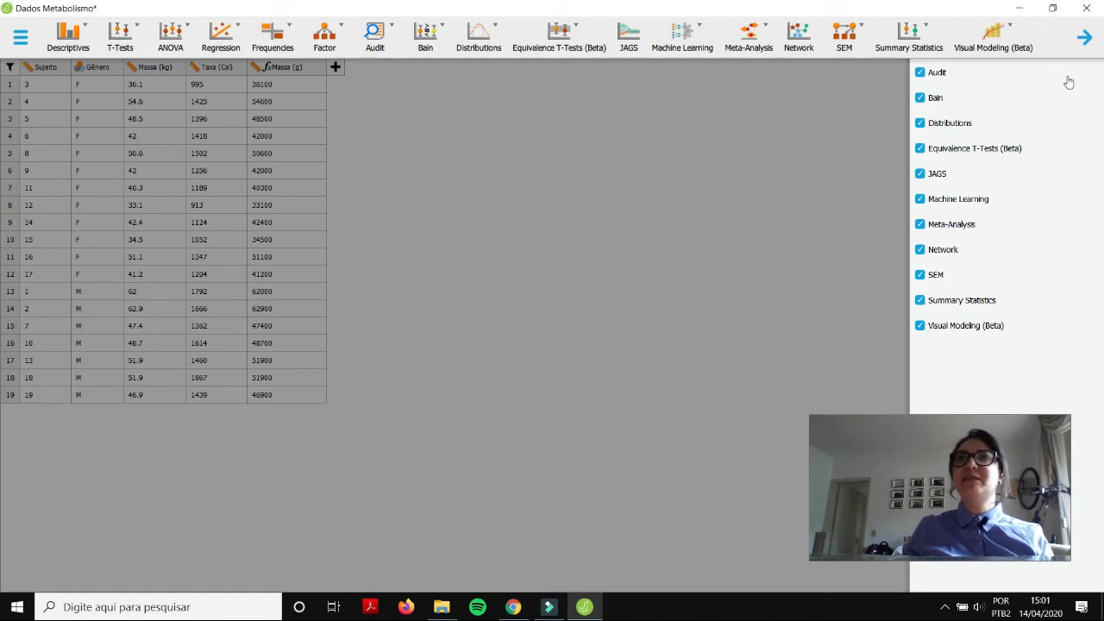
{"action": "left_click", "coordinate": [1084, 37]}
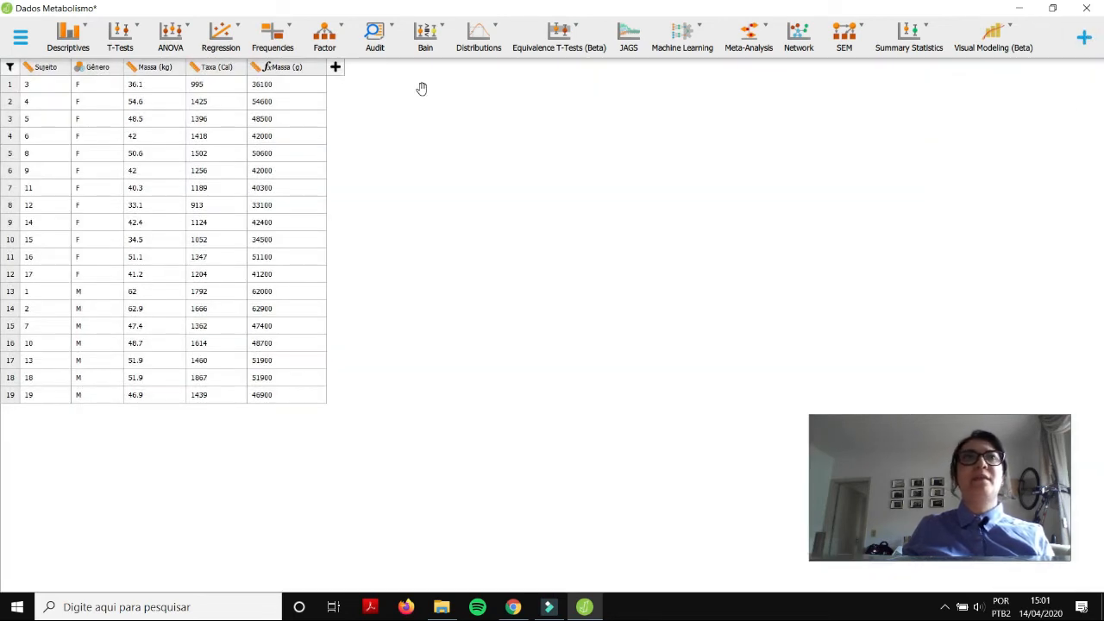
Step: Start a Descriptive Statistics analysis with Massa (kg) and Taxa (Cal) as its variables
{"action": "left_click", "coordinate": [75, 37]}
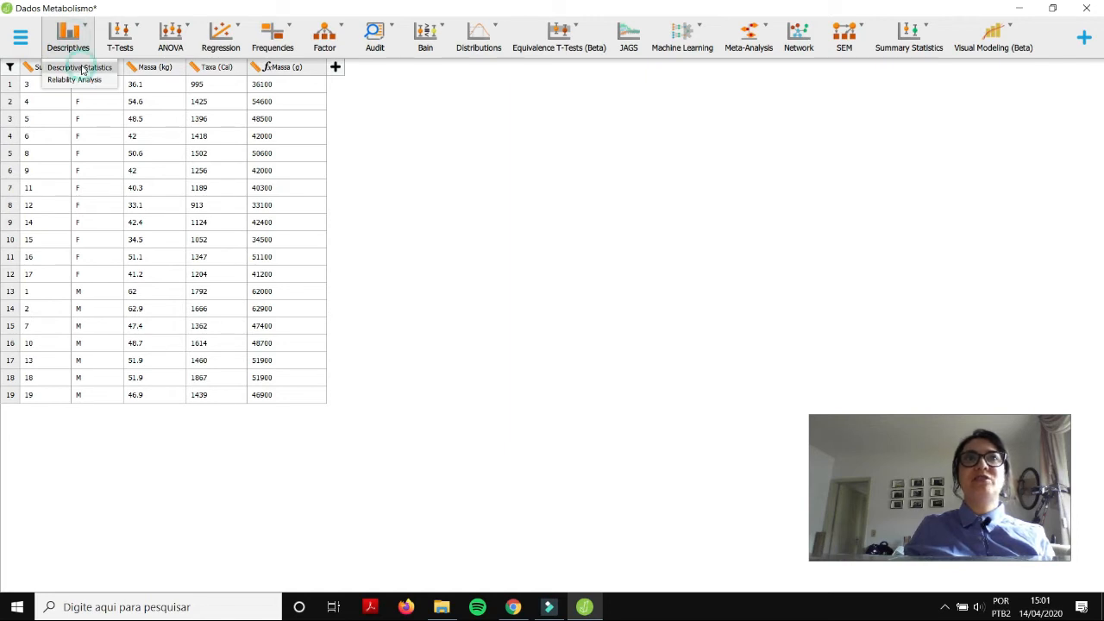
{"action": "left_click", "coordinate": [84, 68]}
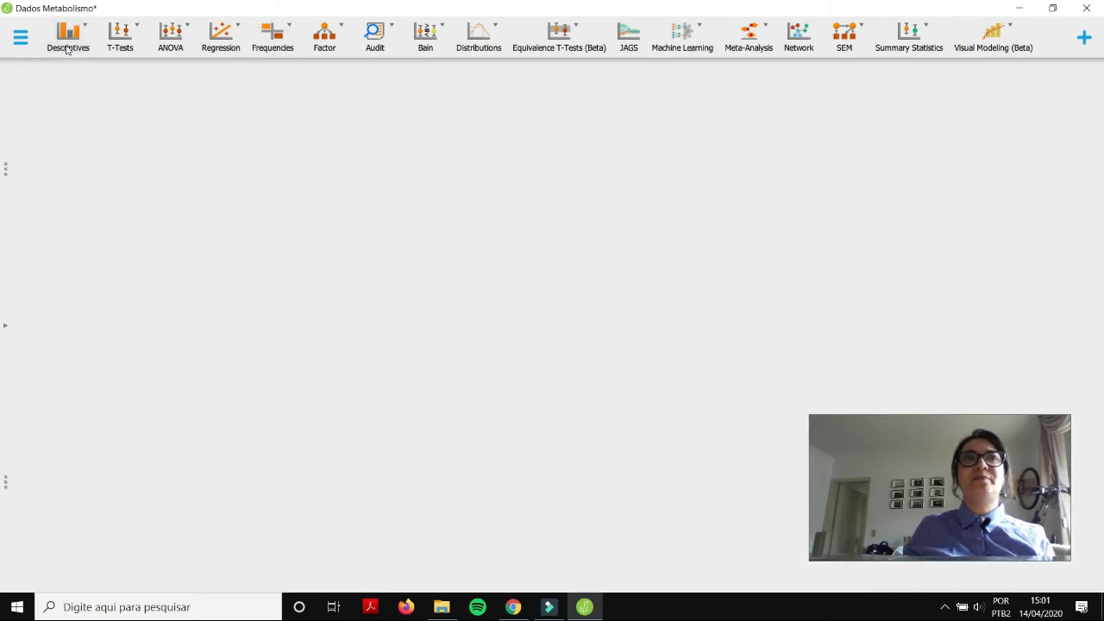
{"action": "left_click", "coordinate": [69, 127]}
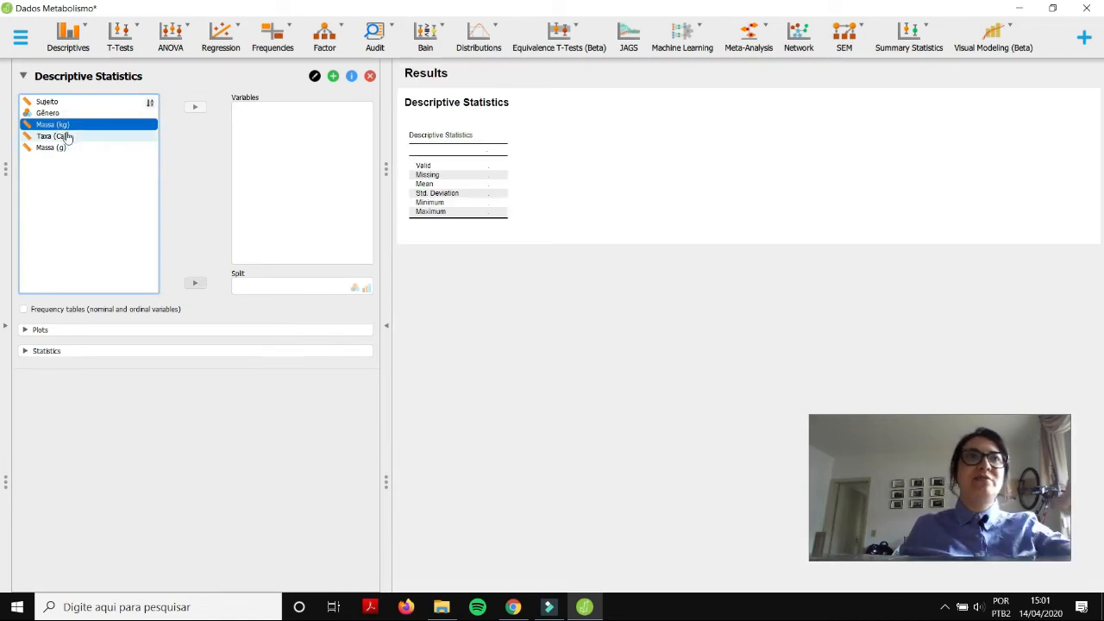
{"action": "left_click", "coordinate": [76, 135], "text": "shift"}
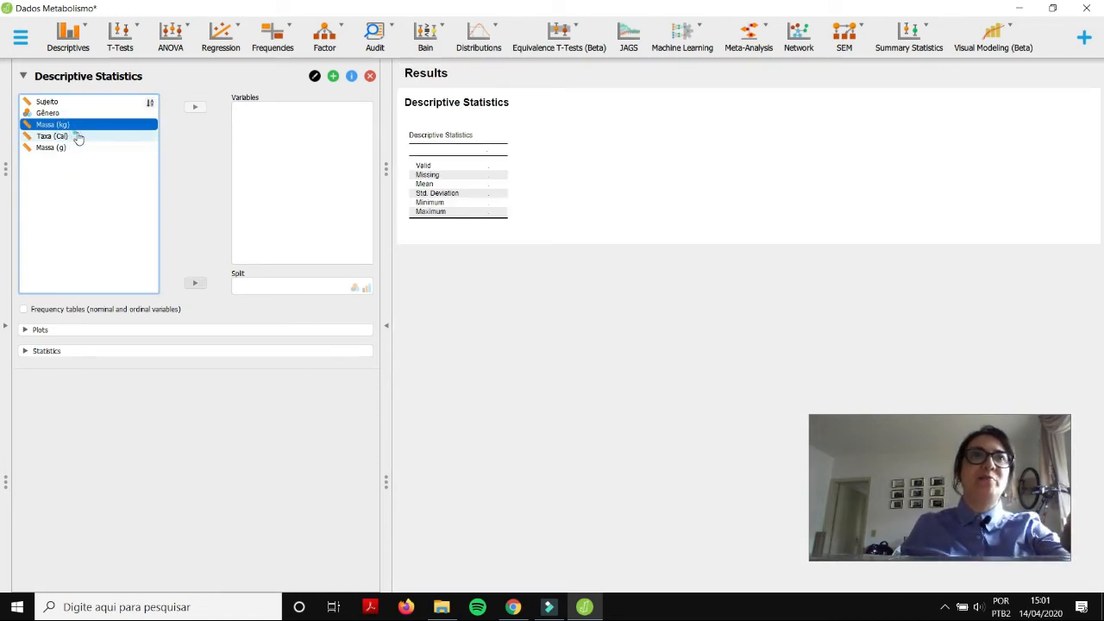
{"action": "left_click", "coordinate": [197, 109]}
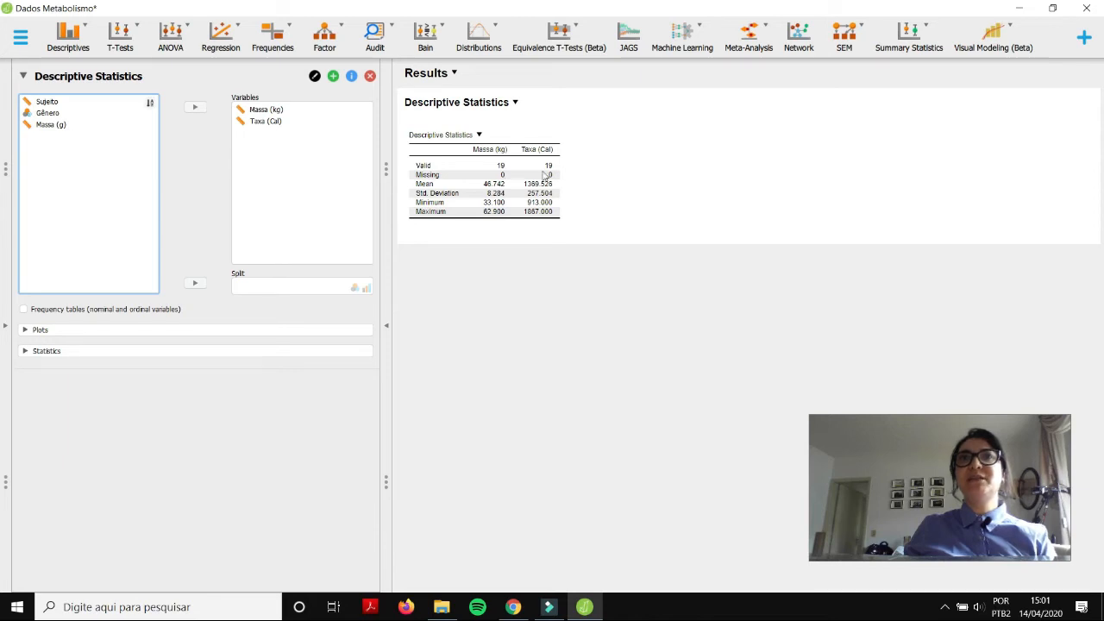
Step: Remove Taxa (Cal) from the descriptive analysis variables and add it back
{"action": "left_click", "coordinate": [267, 124]}
{"action": "left_click", "coordinate": [195, 107]}
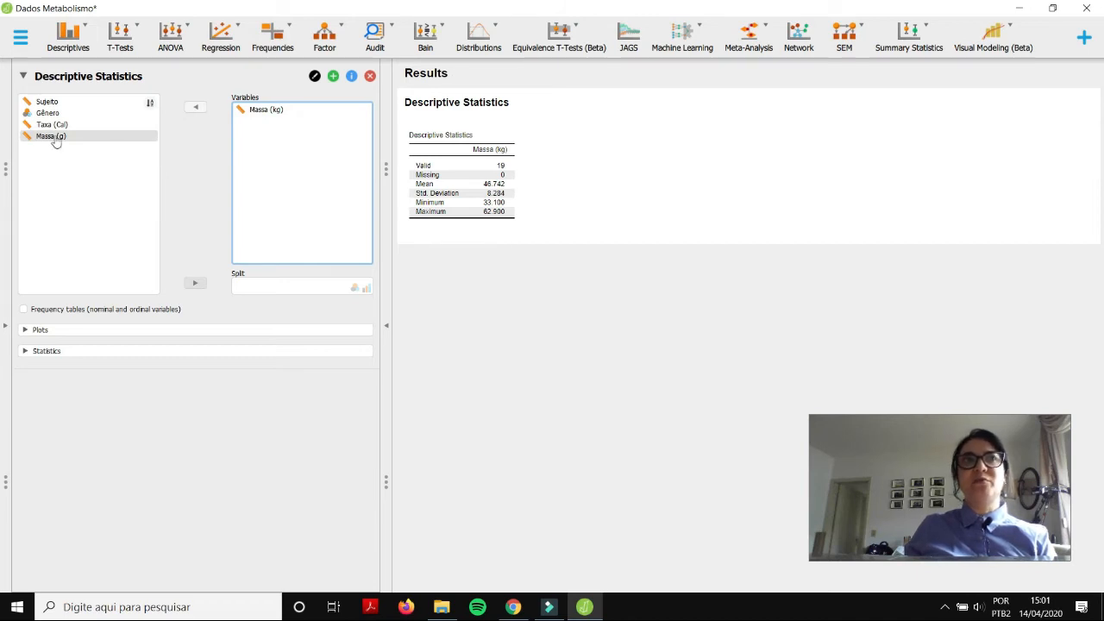
{"action": "left_click", "coordinate": [52, 124]}
{"action": "left_click", "coordinate": [194, 108]}
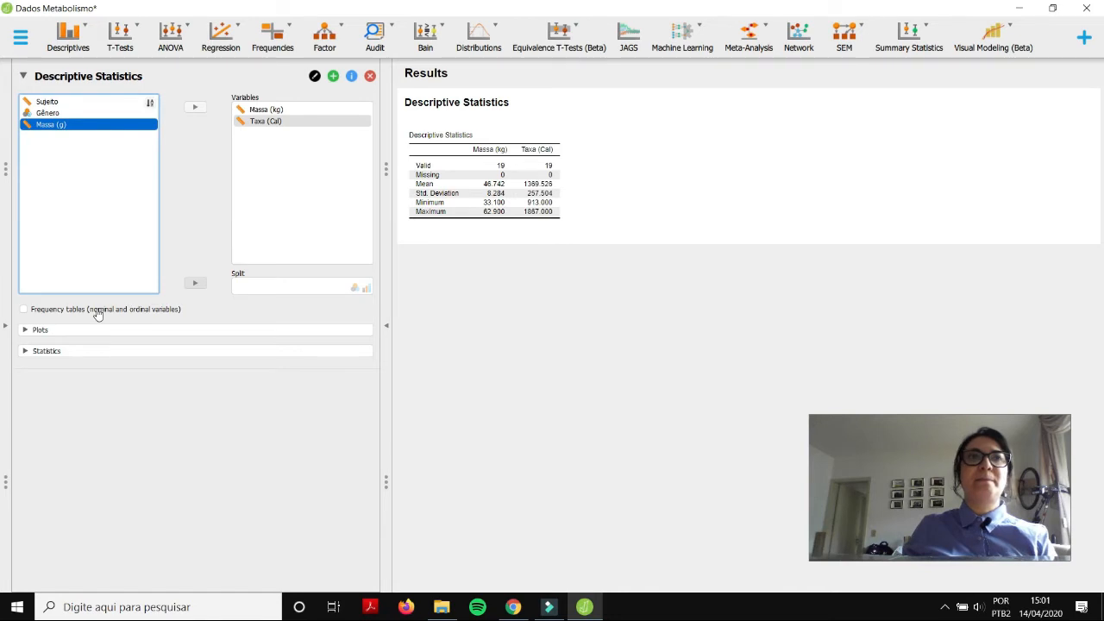
Step: Add distribution plots with density curves for Massa (kg) and Taxa (Cal)
{"action": "left_click", "coordinate": [78, 330]}
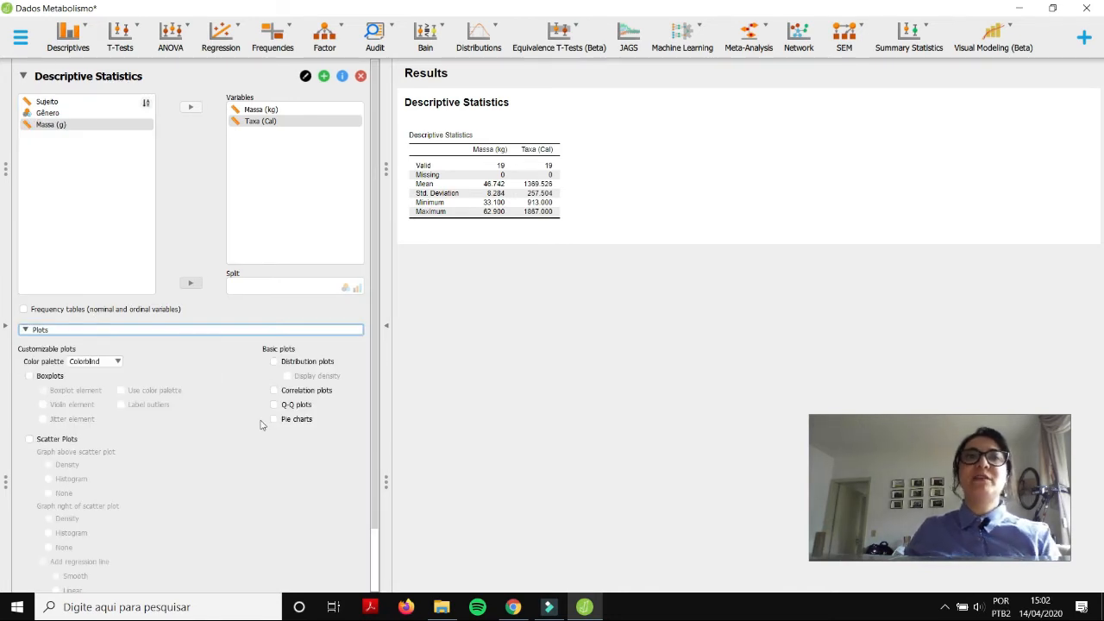
{"action": "scroll", "coordinate": [259, 424], "scroll_direction": "down", "scroll_amount": 2}
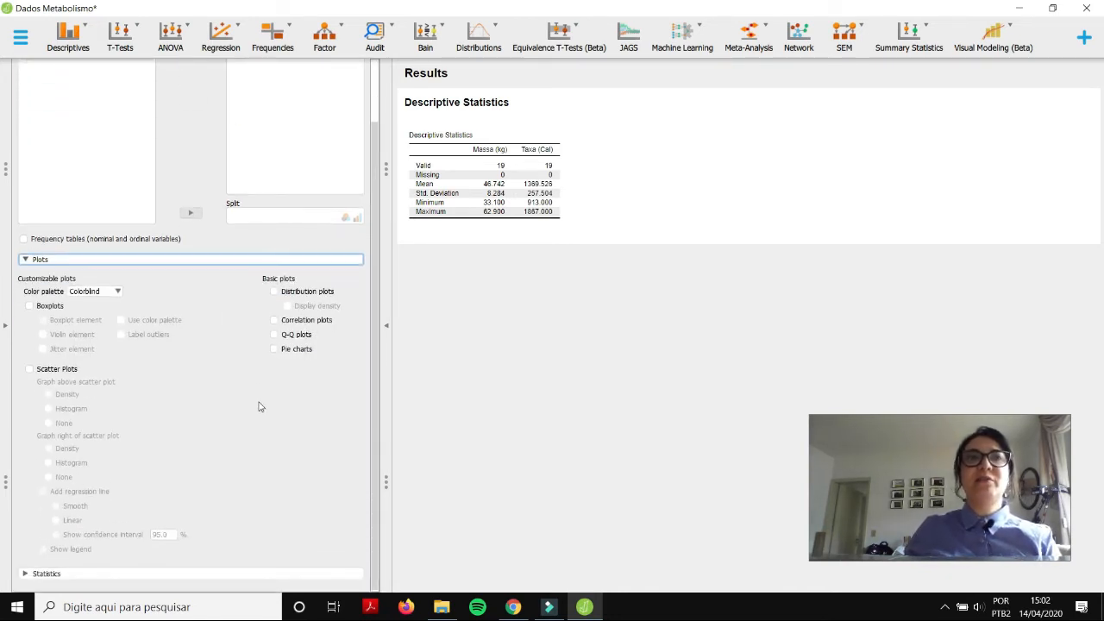
{"action": "left_click", "coordinate": [274, 293]}
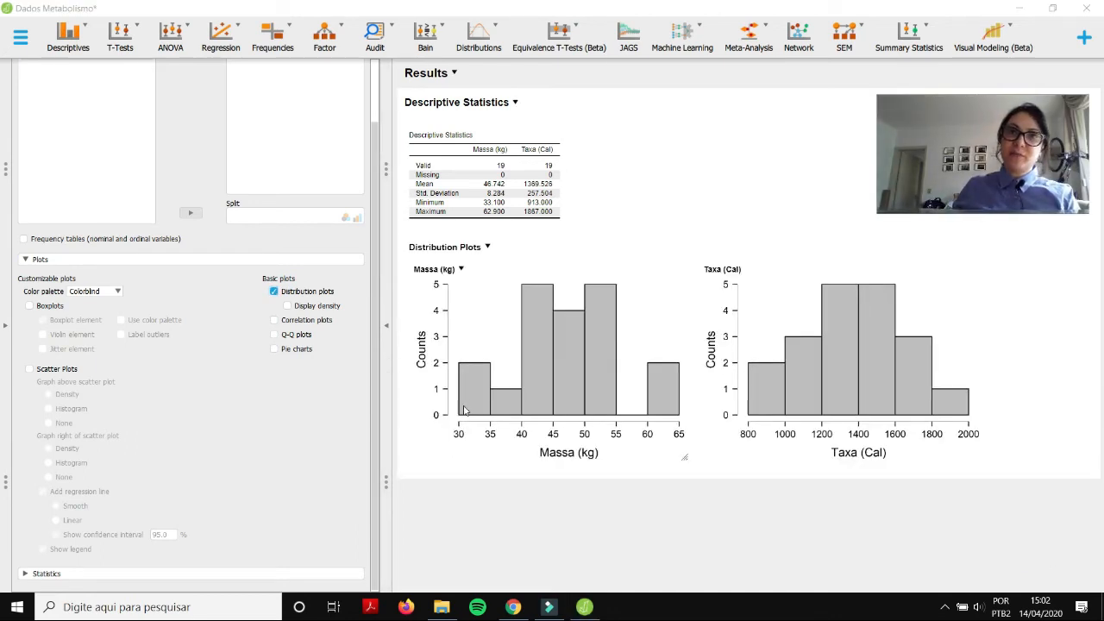
{"action": "left_click", "coordinate": [289, 313]}
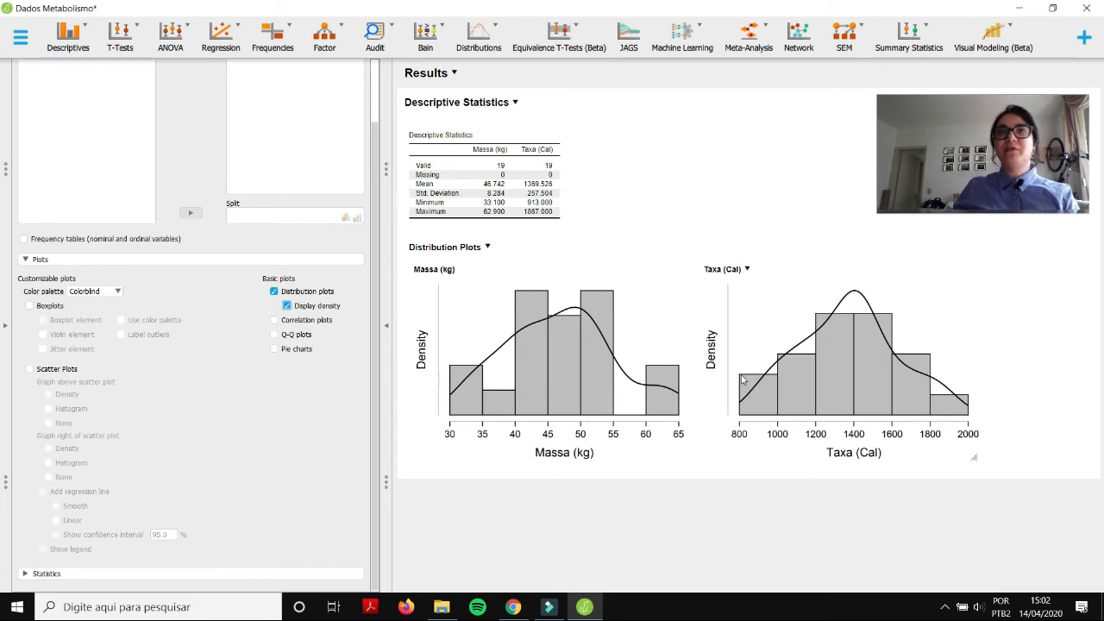
Step: Turn off the density curves on the distribution plots and add boxplots for Massa (kg) and Taxa (Cal)
{"action": "left_click", "coordinate": [287, 307]}
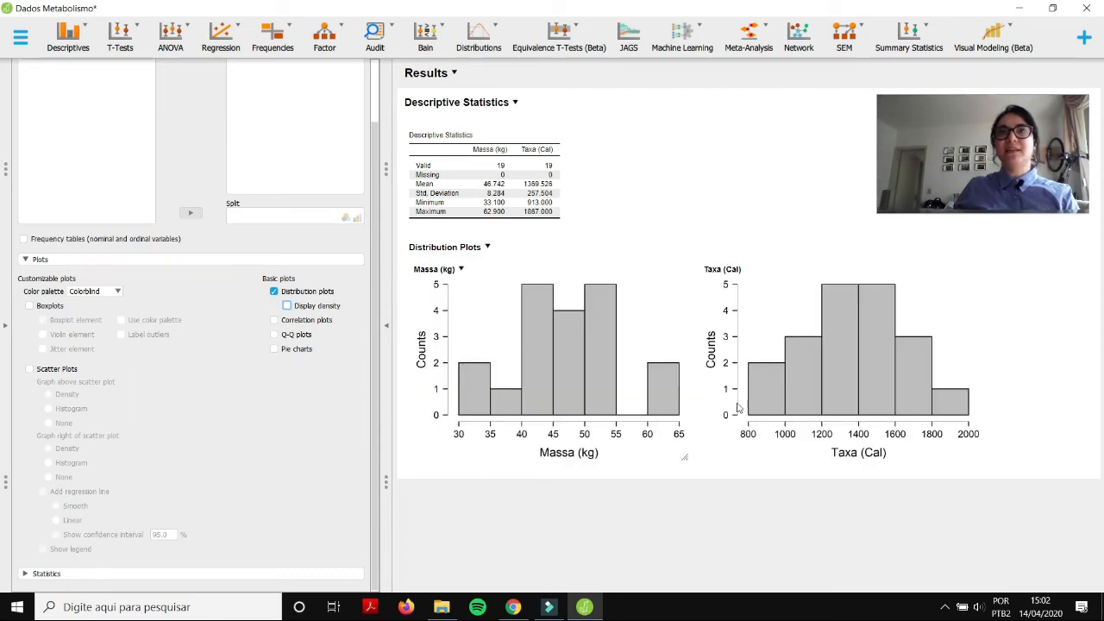
{"action": "left_click", "coordinate": [287, 306]}
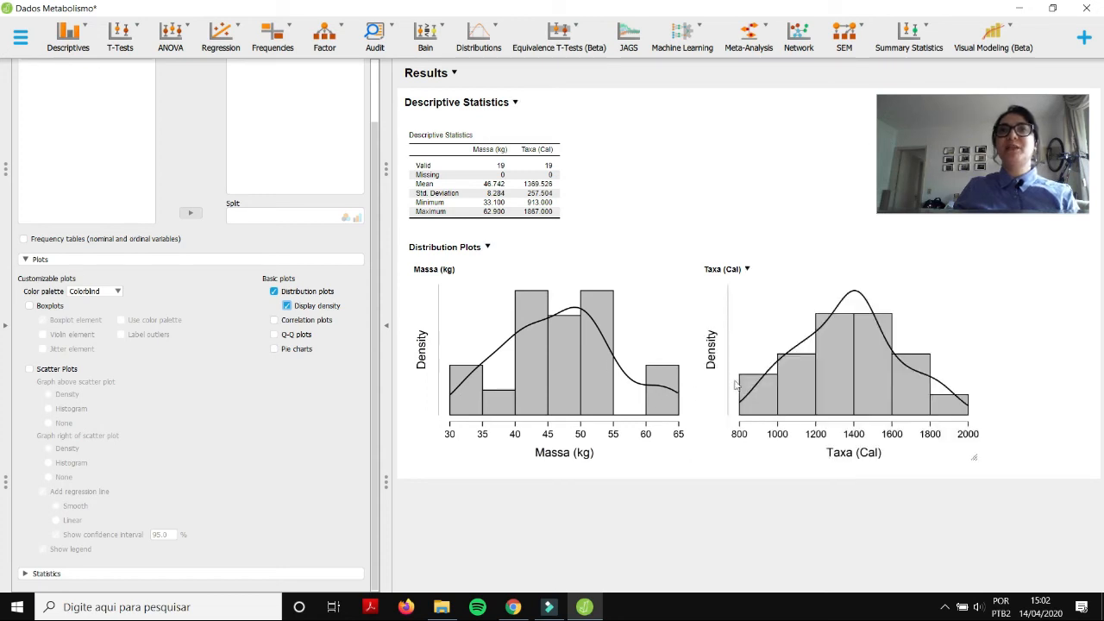
{"action": "left_click", "coordinate": [287, 307]}
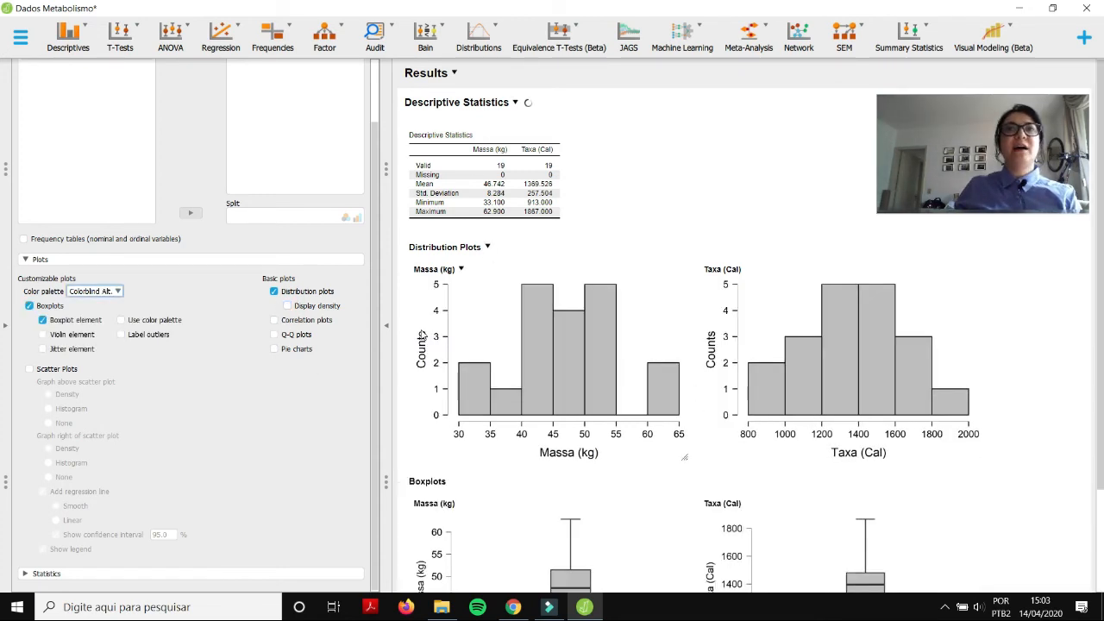
{"action": "scroll", "coordinate": [532, 332], "scroll_direction": "down", "scroll_amount": 3}
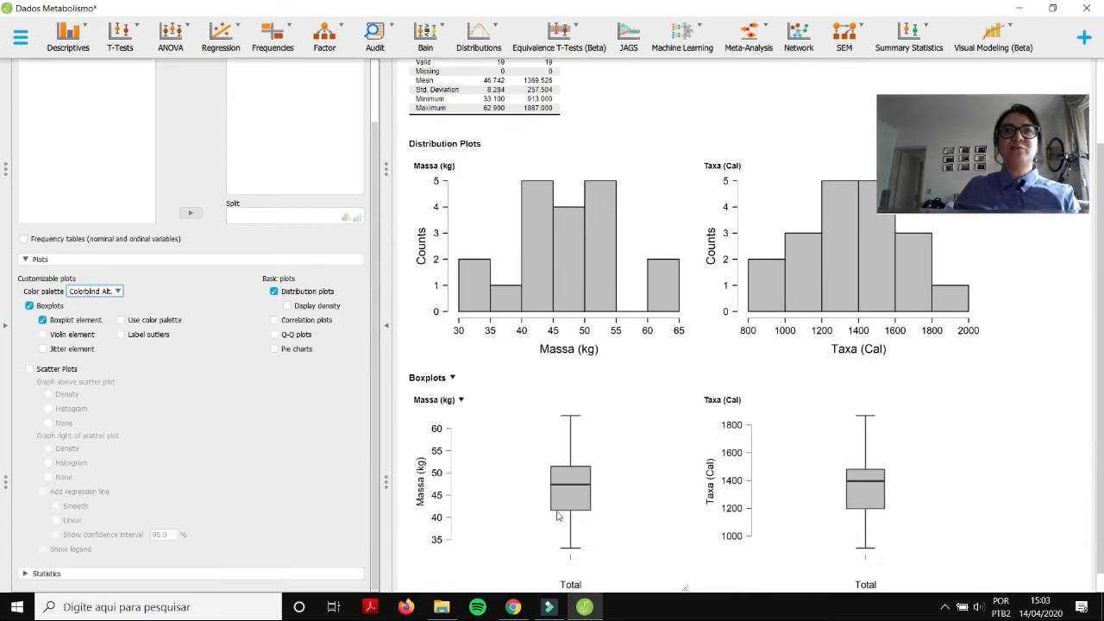
Step: Try the violin element on the boxplots and replace it with the jitter element
{"action": "left_click", "coordinate": [68, 337]}
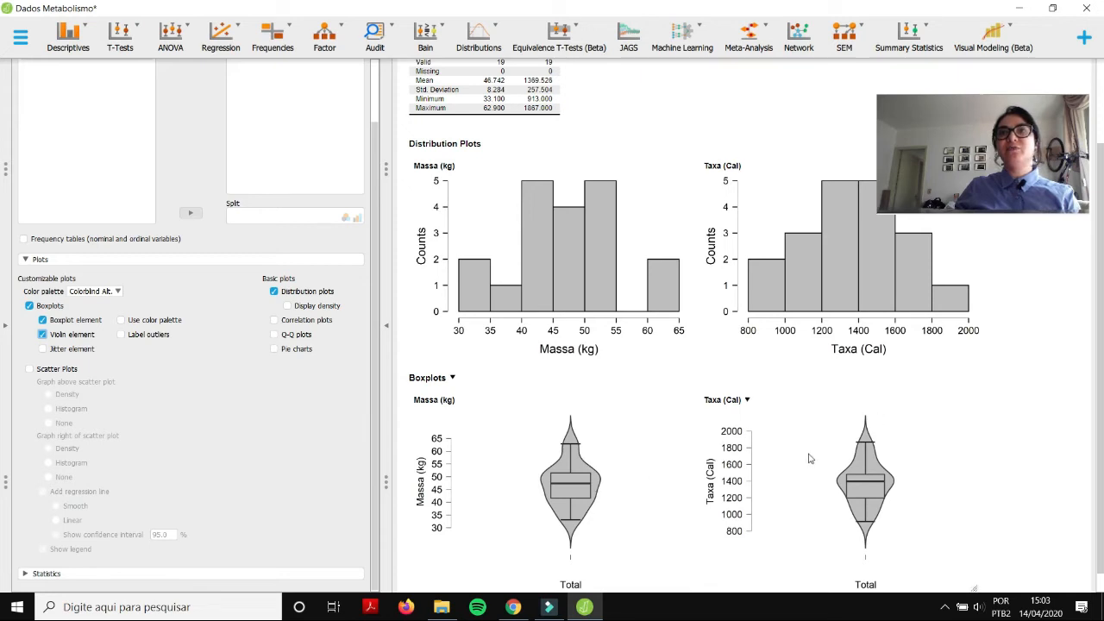
{"action": "left_click", "coordinate": [42, 335]}
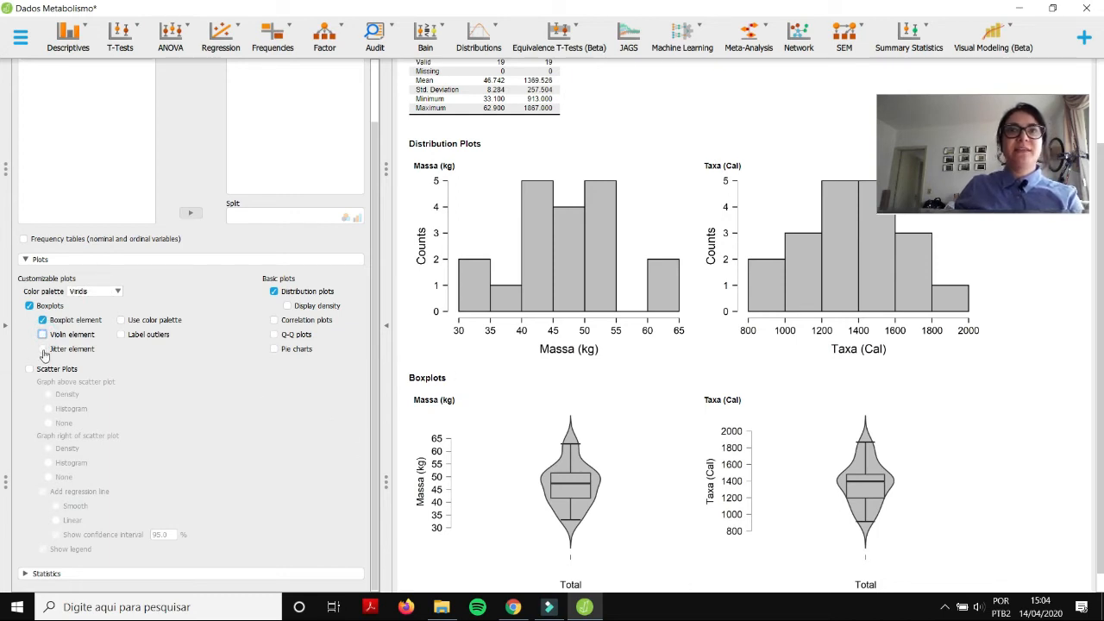
{"action": "left_click", "coordinate": [43, 349]}
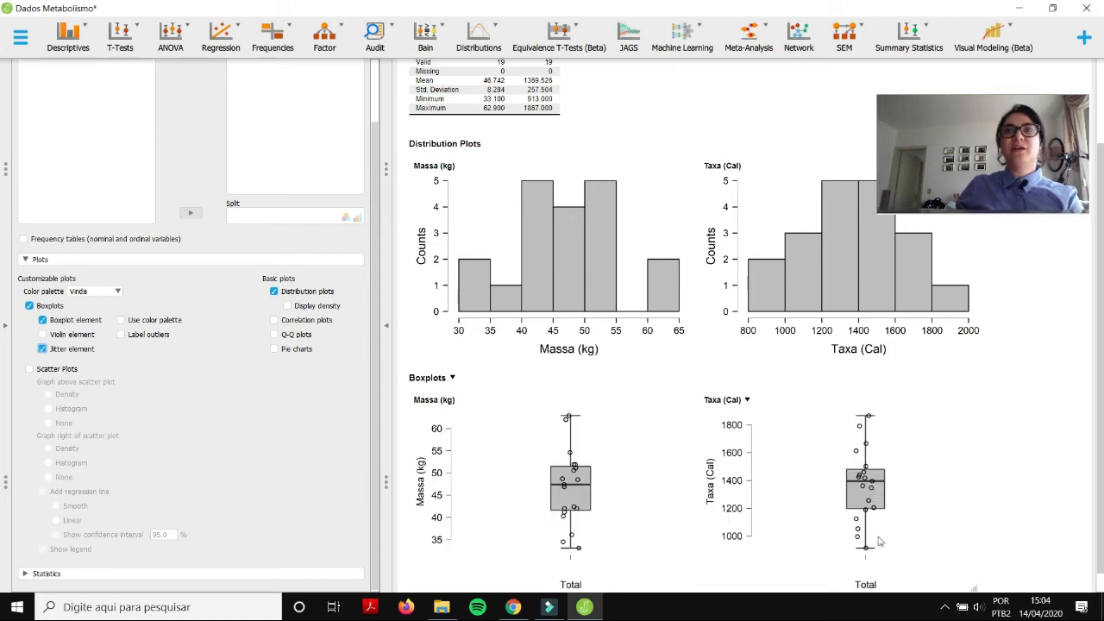
Step: Apply a color palette to the boxplots, trying Viridis and ggplot2 and settling on Colorblind
{"action": "scroll", "coordinate": [103, 294], "scroll_direction": "up", "scroll_amount": 1}
{"action": "left_click", "coordinate": [91, 294]}
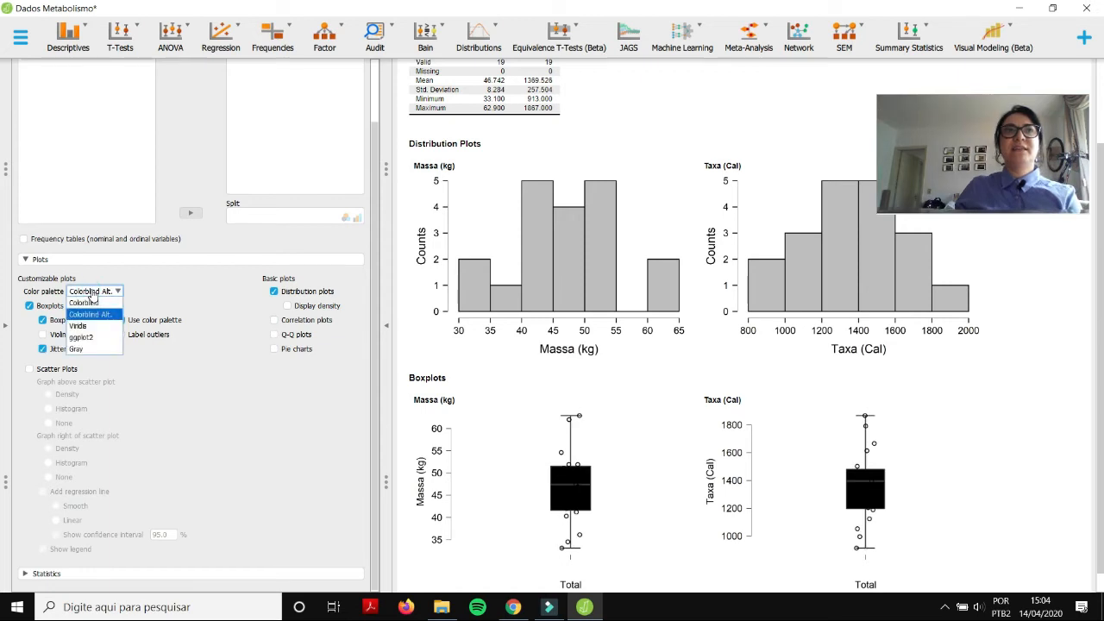
{"action": "left_click", "coordinate": [101, 326]}
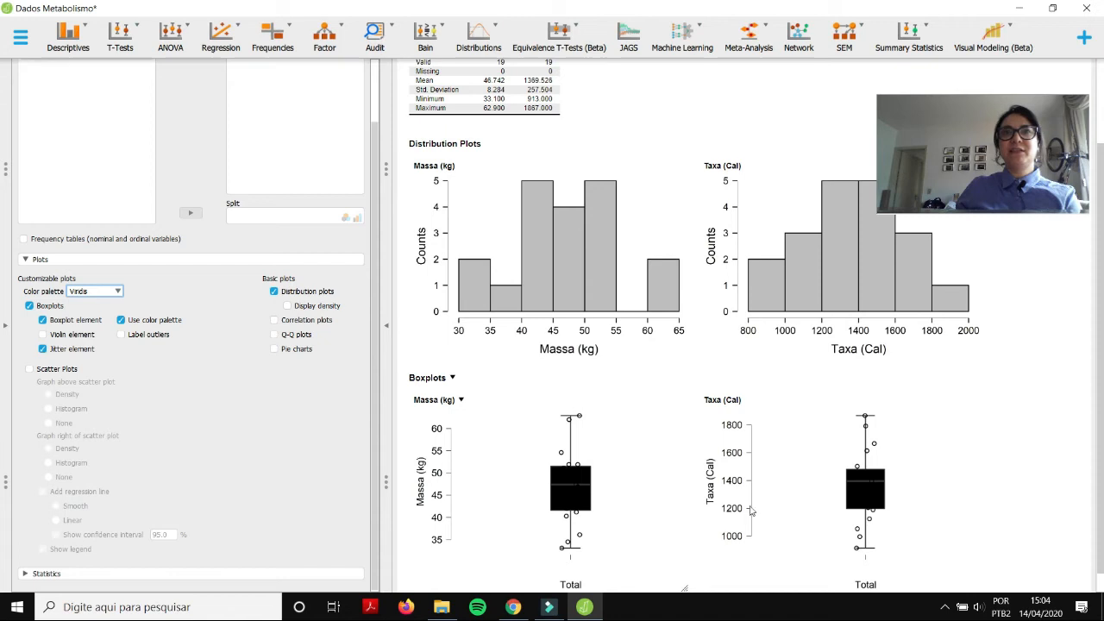
{"action": "left_click", "coordinate": [91, 291]}
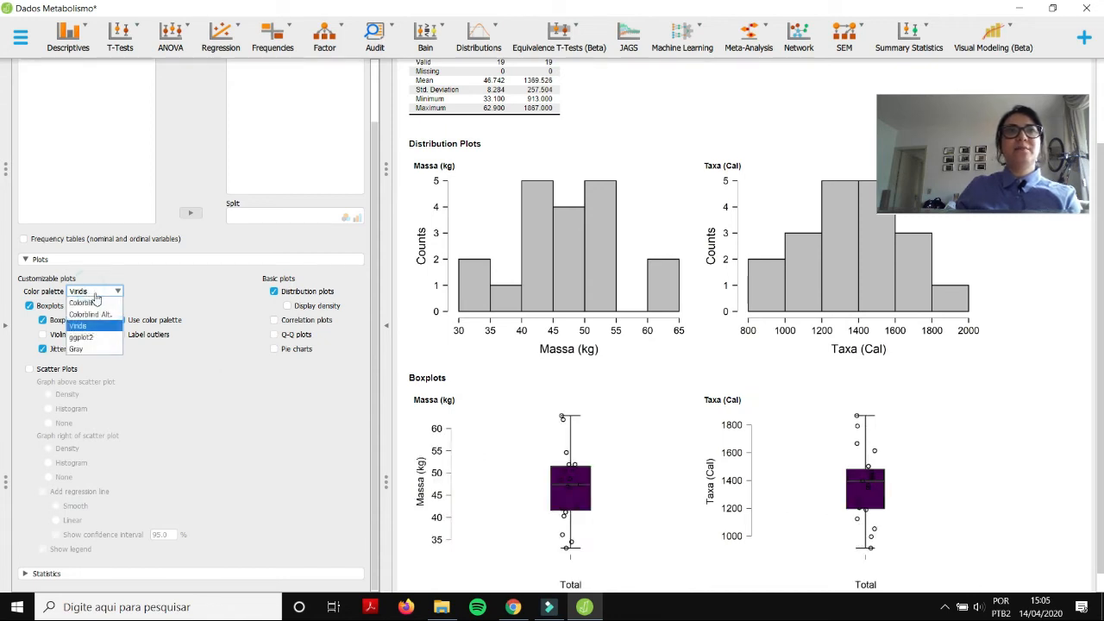
{"action": "left_click", "coordinate": [105, 339]}
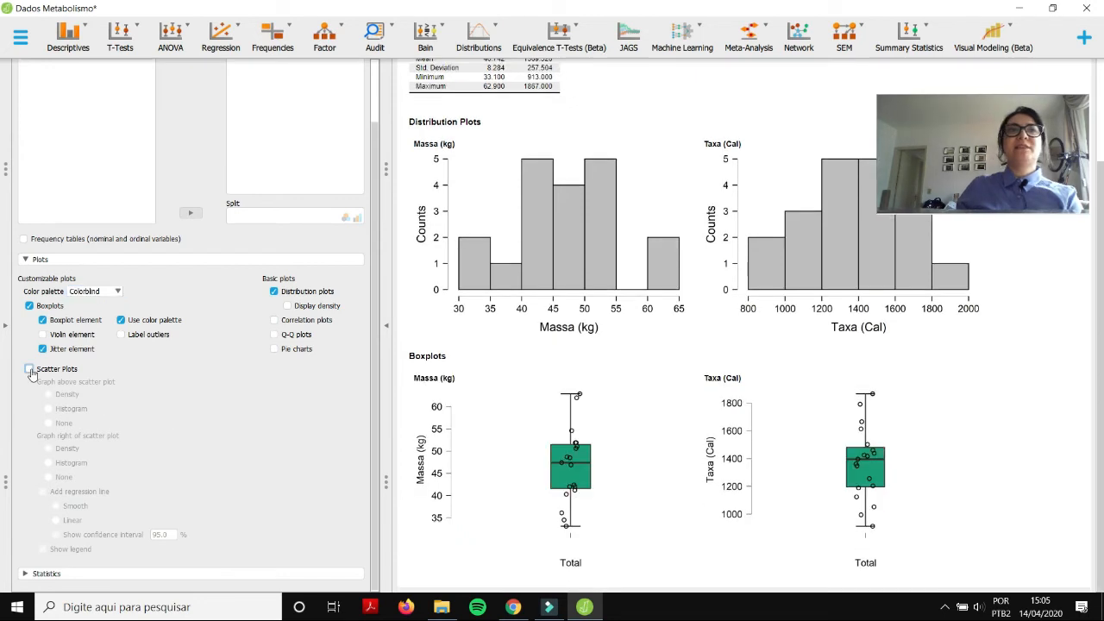
Step: Add a scatter plot of Massa (kg) and Taxa (Cal) with a linear regression line and no graphs above or right of it
{"action": "left_click", "coordinate": [29, 369]}
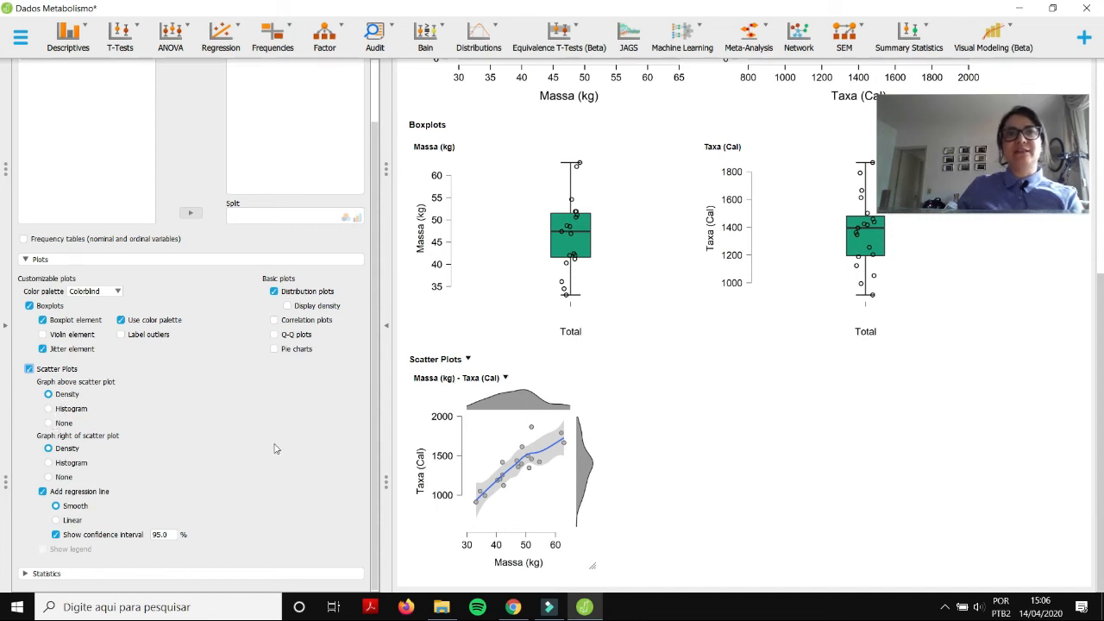
{"action": "left_click", "coordinate": [69, 406]}
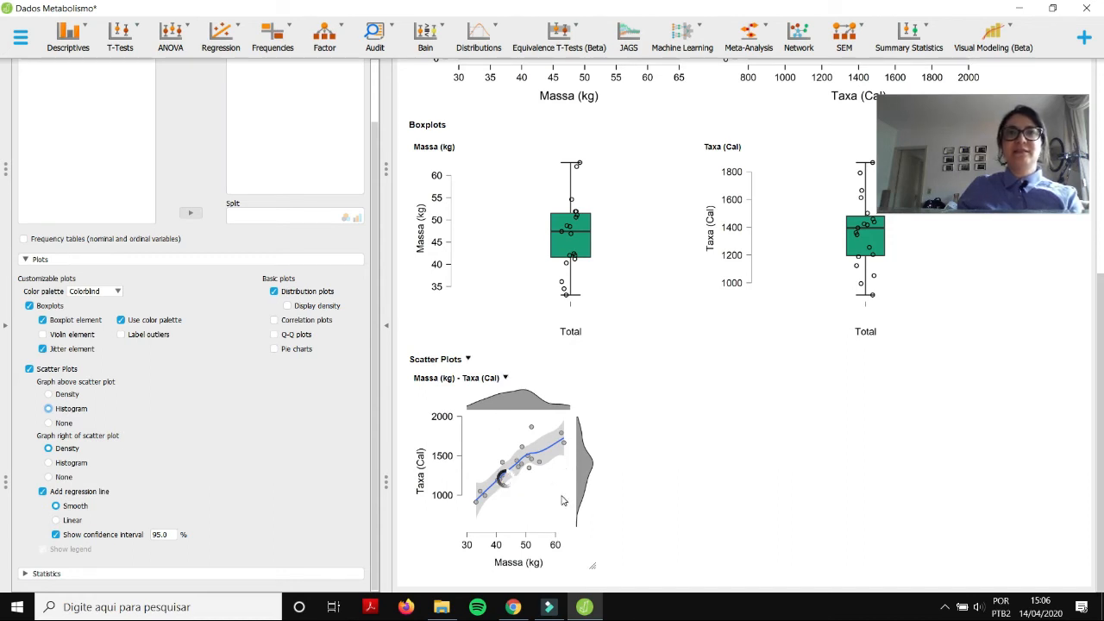
{"action": "left_click", "coordinate": [65, 423]}
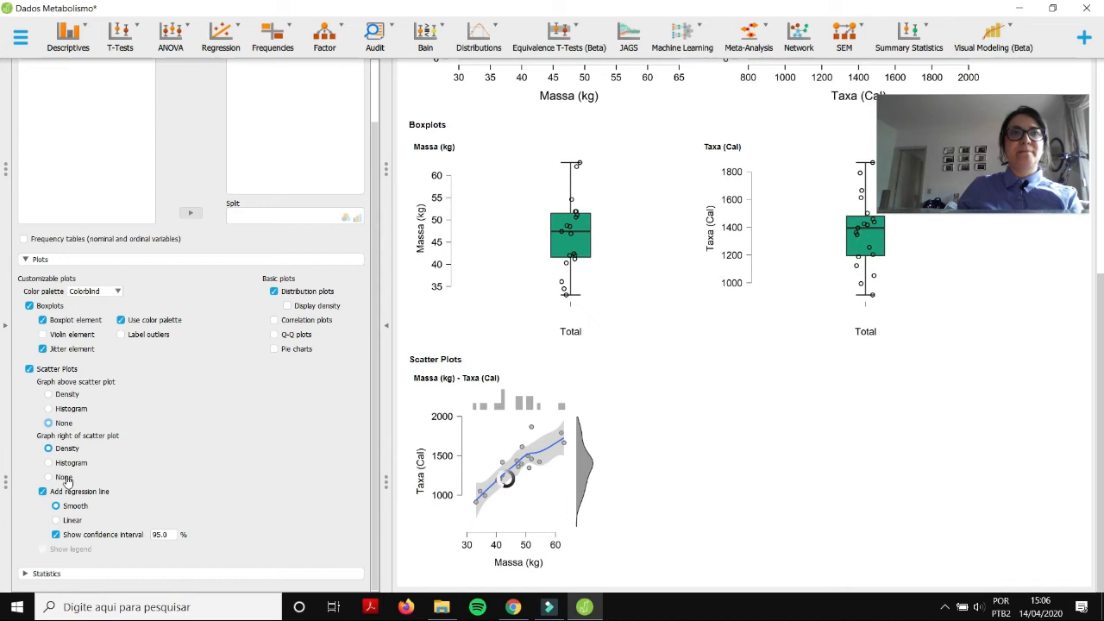
{"action": "left_click", "coordinate": [72, 463]}
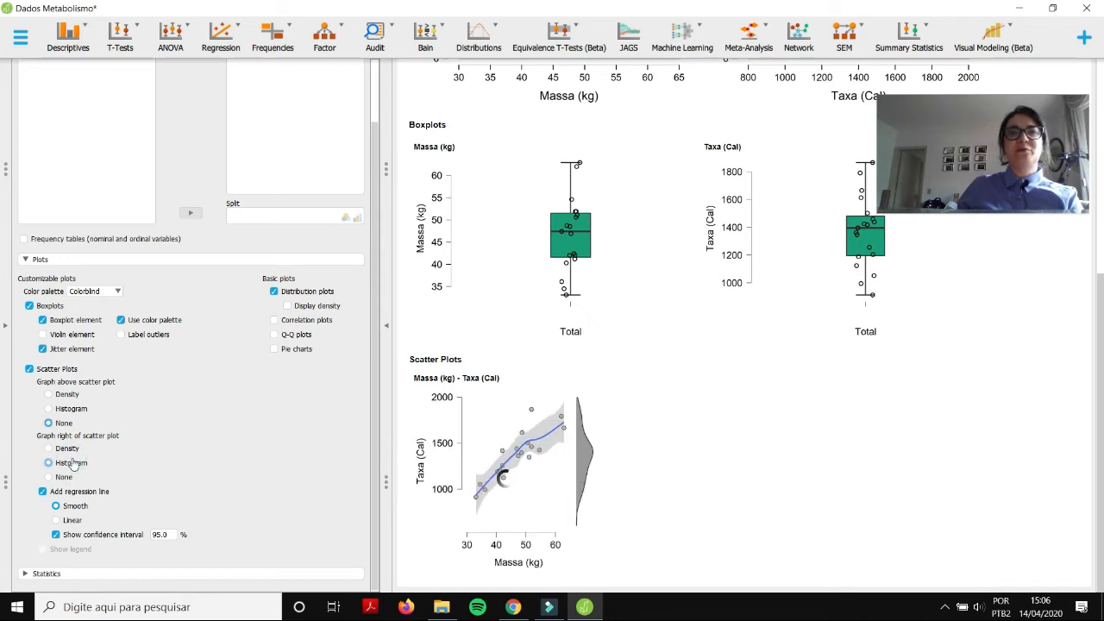
{"action": "left_click", "coordinate": [66, 477]}
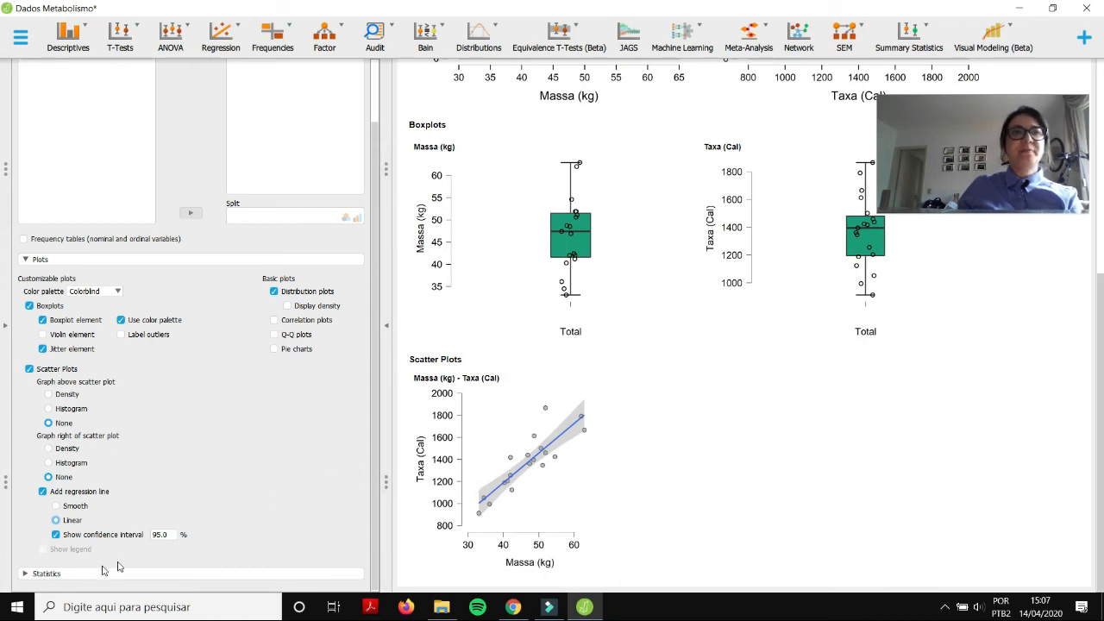
Step: Add quartiles, median, mode, standard error of the mean and the Shapiro-Wilk test to the descriptive statistics
{"action": "left_click", "coordinate": [33, 576]}
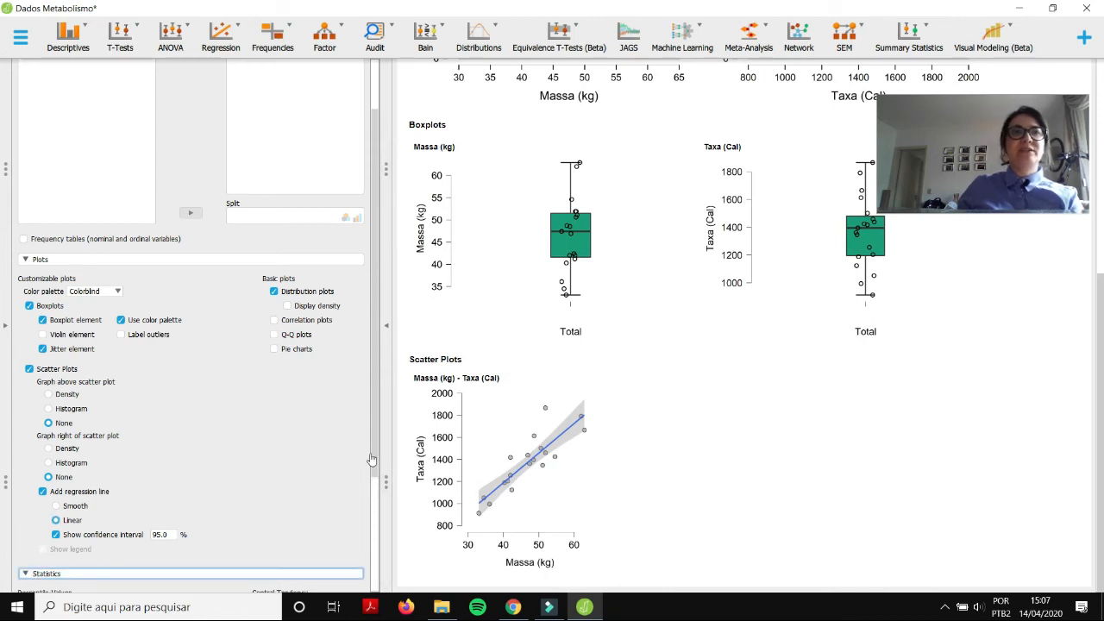
{"action": "scroll", "coordinate": [602, 401], "scroll_direction": "up", "scroll_amount": 5}
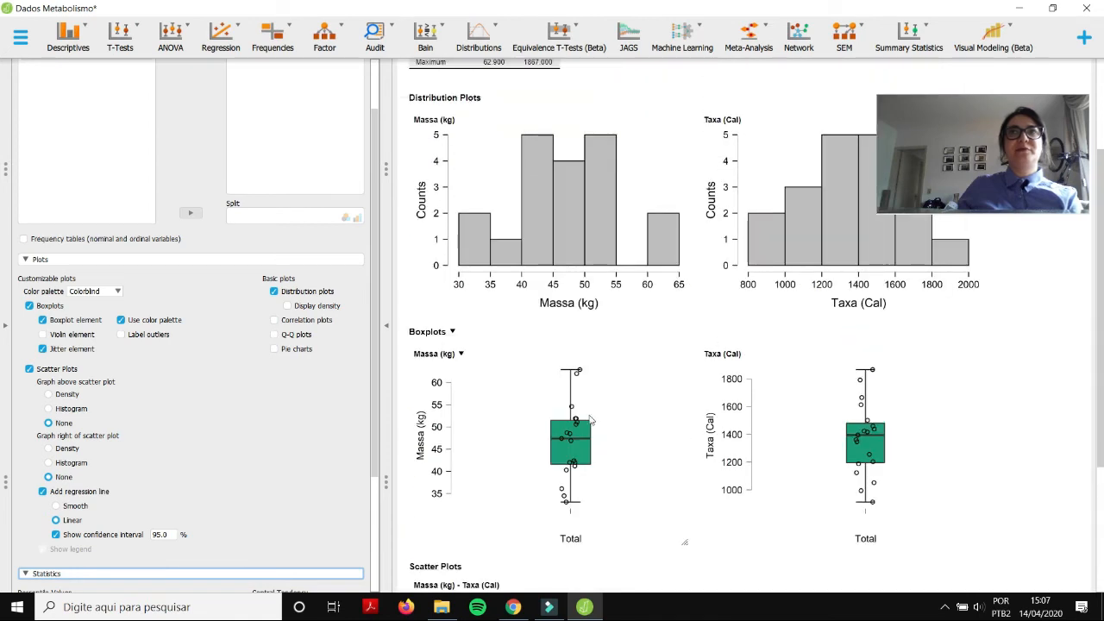
{"action": "scroll", "coordinate": [336, 501], "scroll_direction": "down", "scroll_amount": 4}
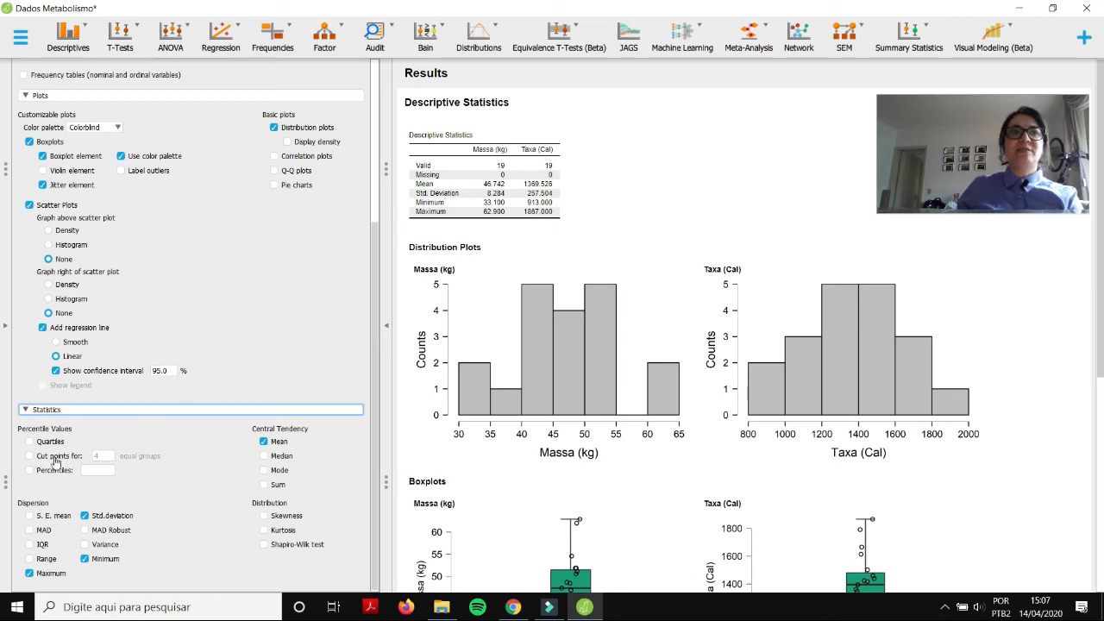
{"action": "left_click", "coordinate": [29, 443]}
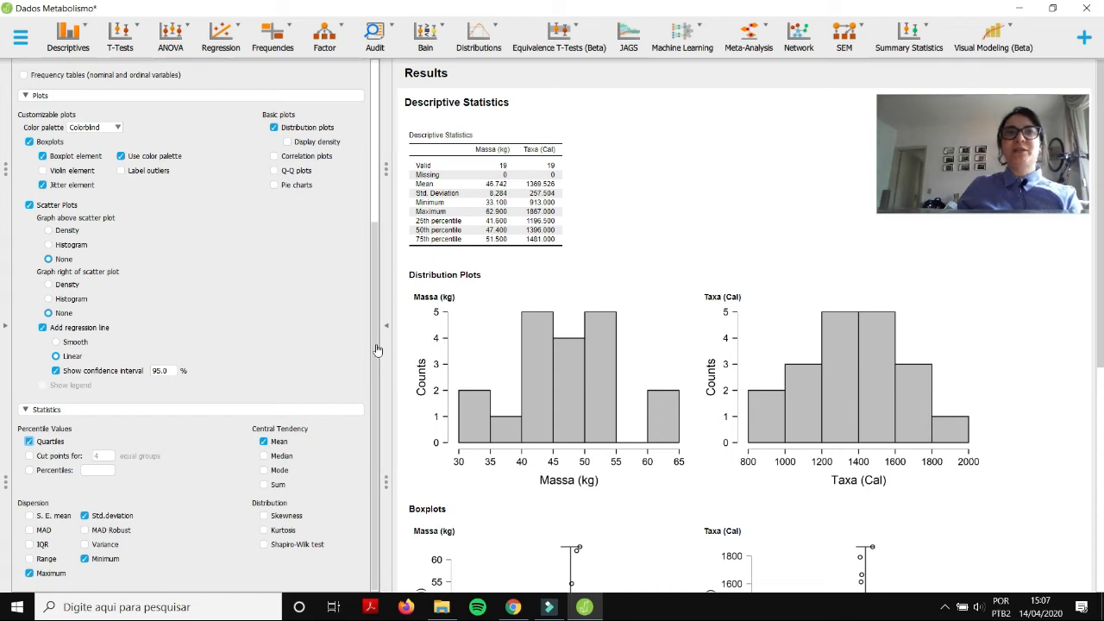
{"action": "left_click", "coordinate": [281, 456]}
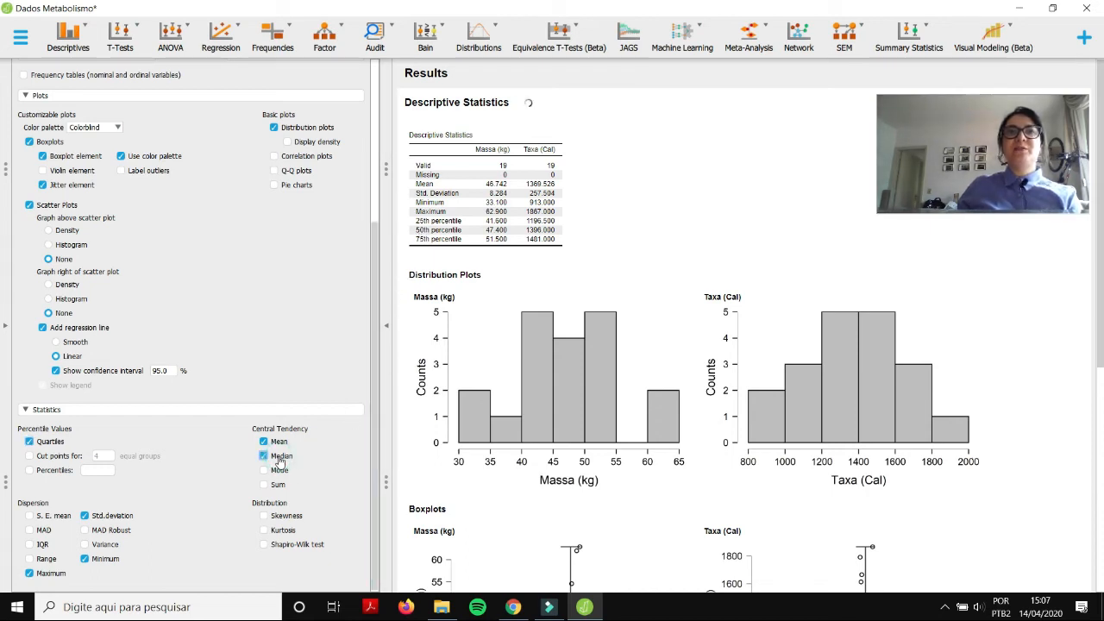
{"action": "left_click", "coordinate": [280, 471]}
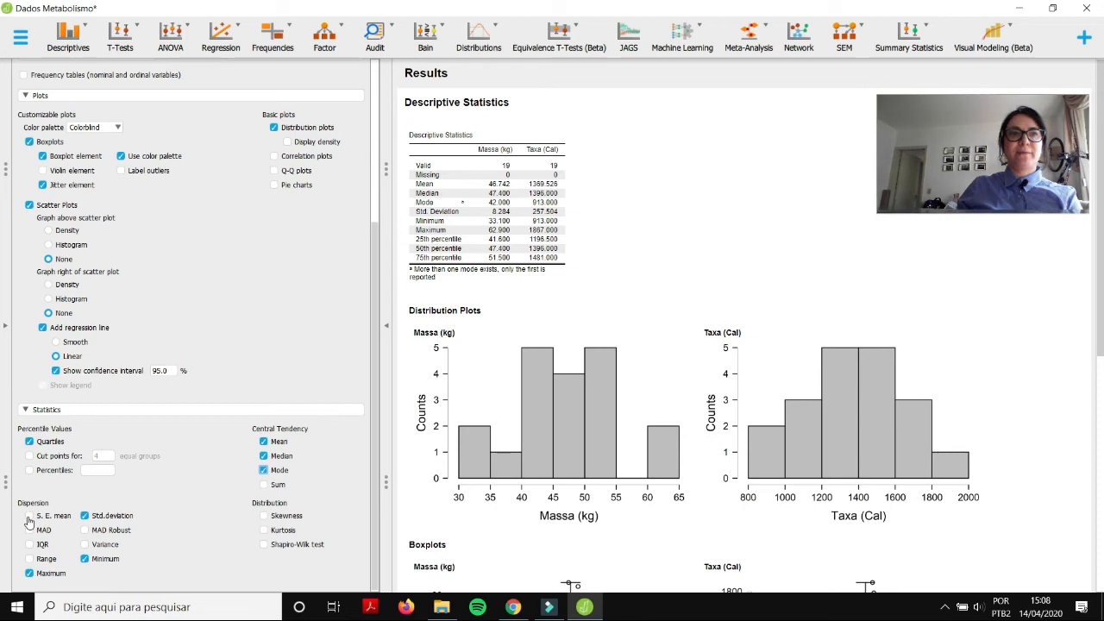
{"action": "left_click", "coordinate": [29, 516]}
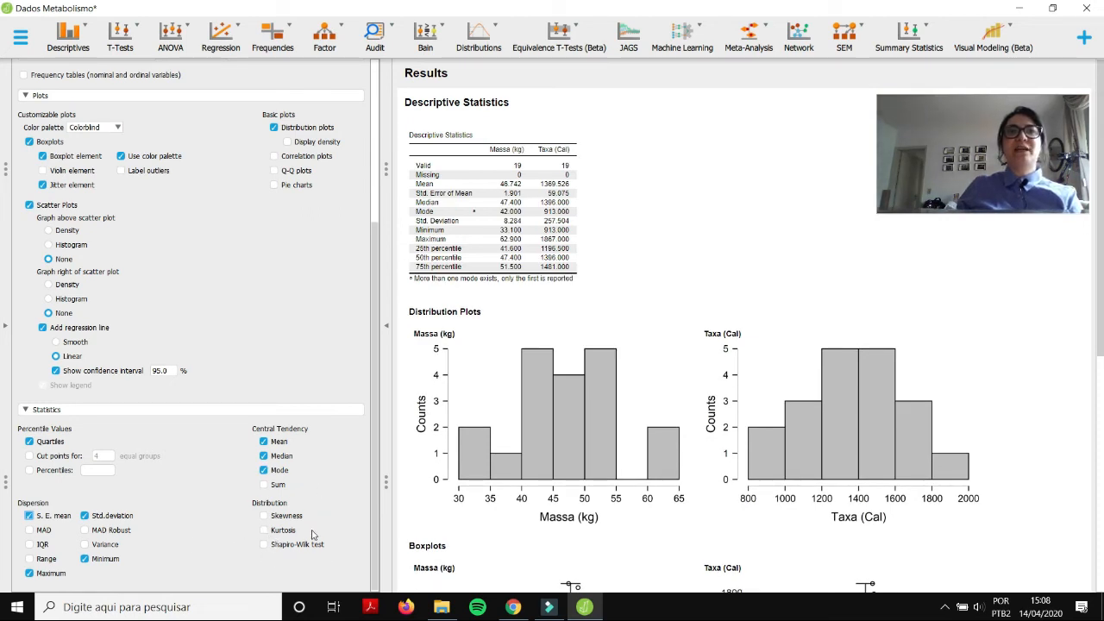
{"action": "left_click", "coordinate": [264, 545]}
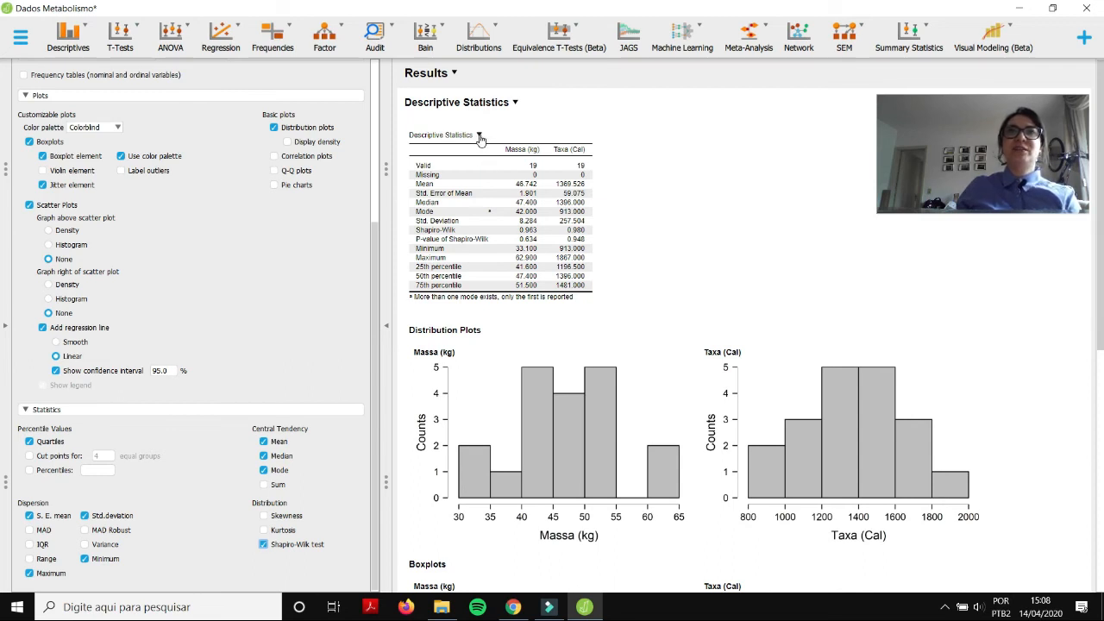
Step: Review the copy and export options of the Descriptive Statistics table and the Massa (kg) distribution plot
{"action": "left_click", "coordinate": [479, 136]}
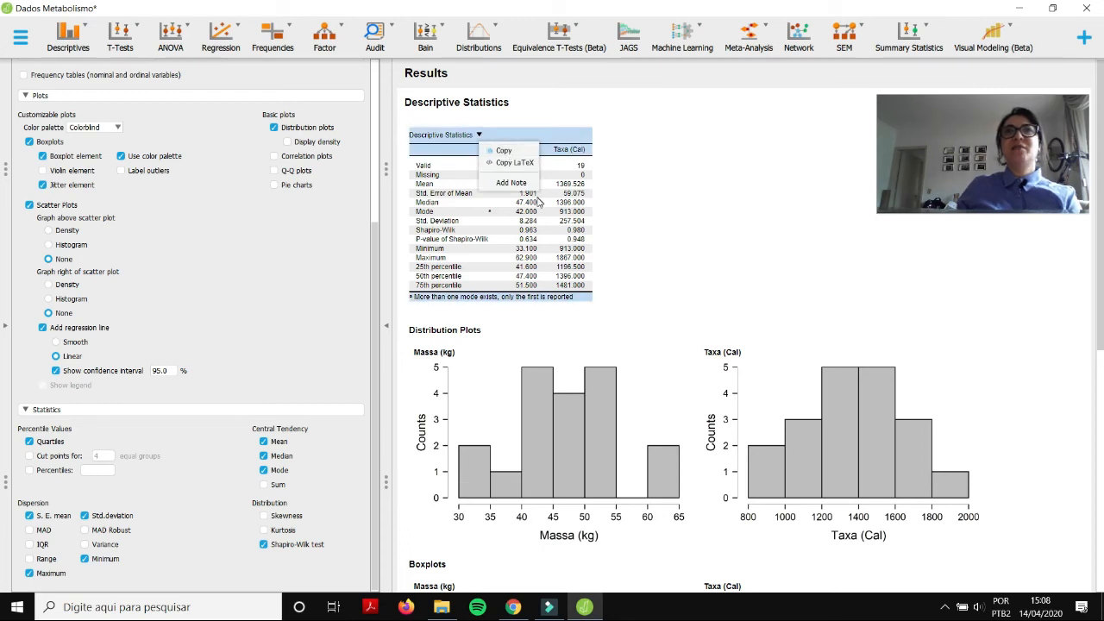
{"action": "left_click", "coordinate": [673, 212]}
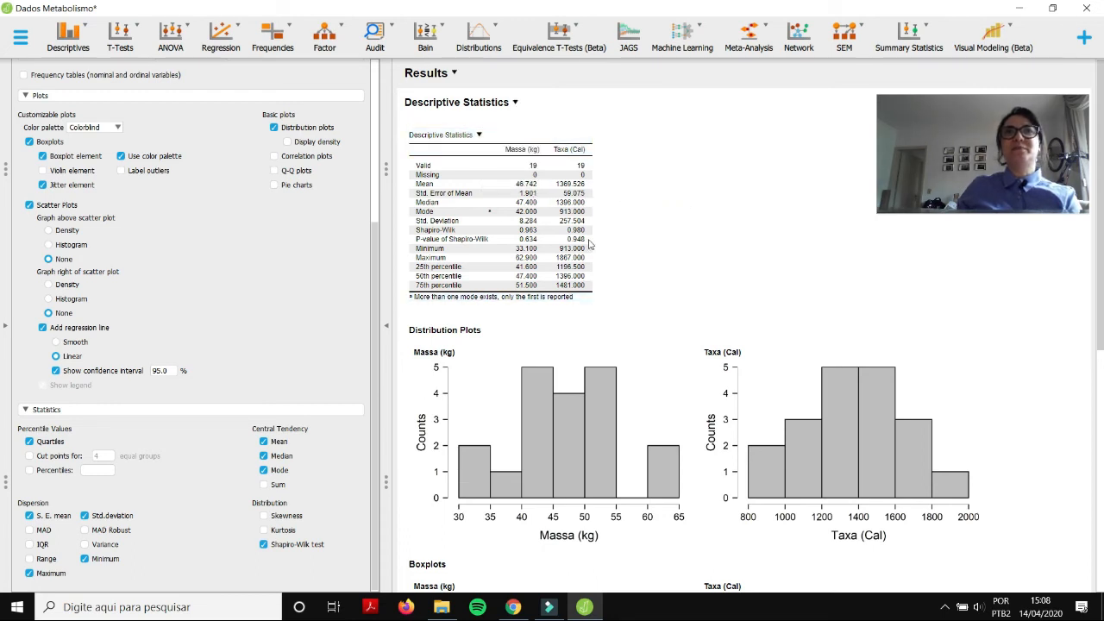
{"action": "scroll", "coordinate": [578, 246], "scroll_direction": "down", "scroll_amount": 1}
{"action": "scroll", "coordinate": [535, 233], "scroll_direction": "down", "scroll_amount": 2}
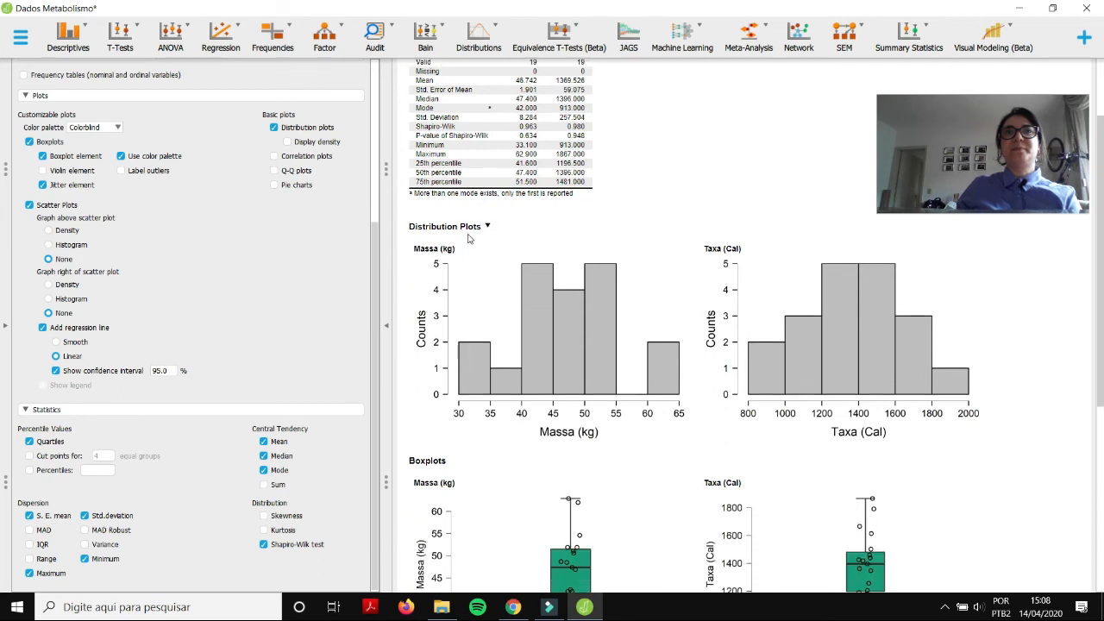
{"action": "left_click", "coordinate": [462, 249]}
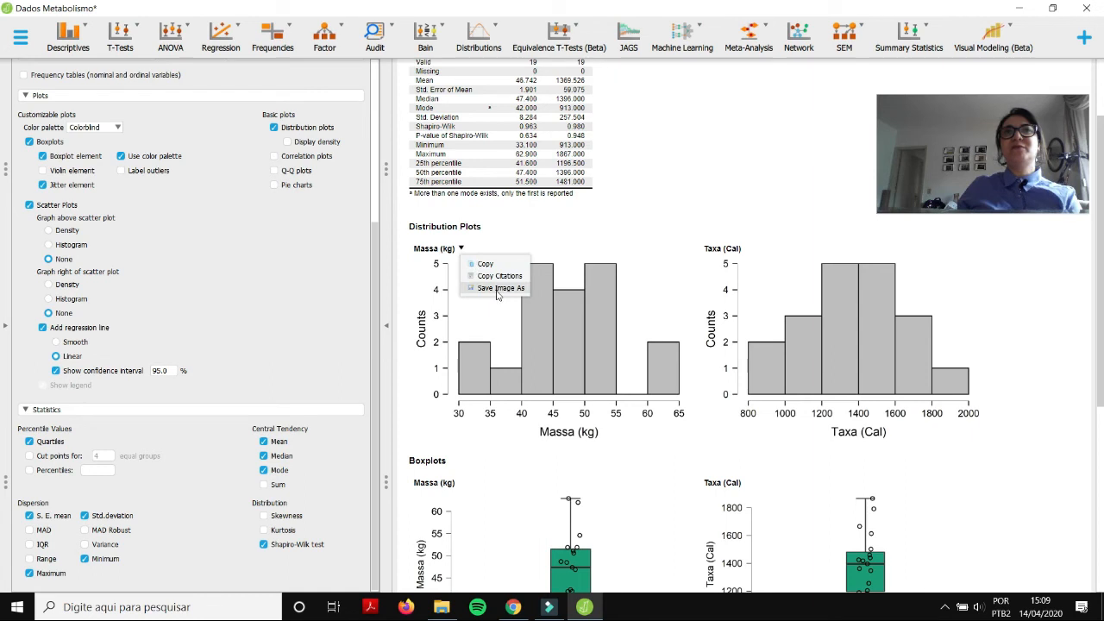
{"action": "left_click", "coordinate": [558, 339]}
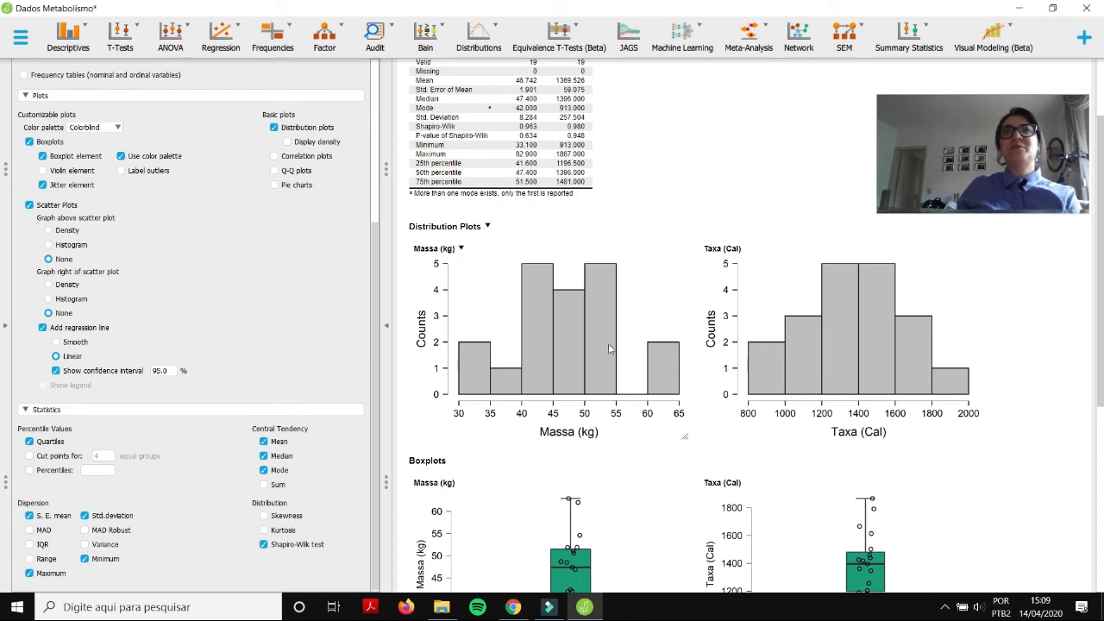
Step: Duplicate the Descriptive Statistics analysis with all its current settings
{"action": "scroll", "coordinate": [261, 280], "scroll_direction": "up", "scroll_amount": 3}
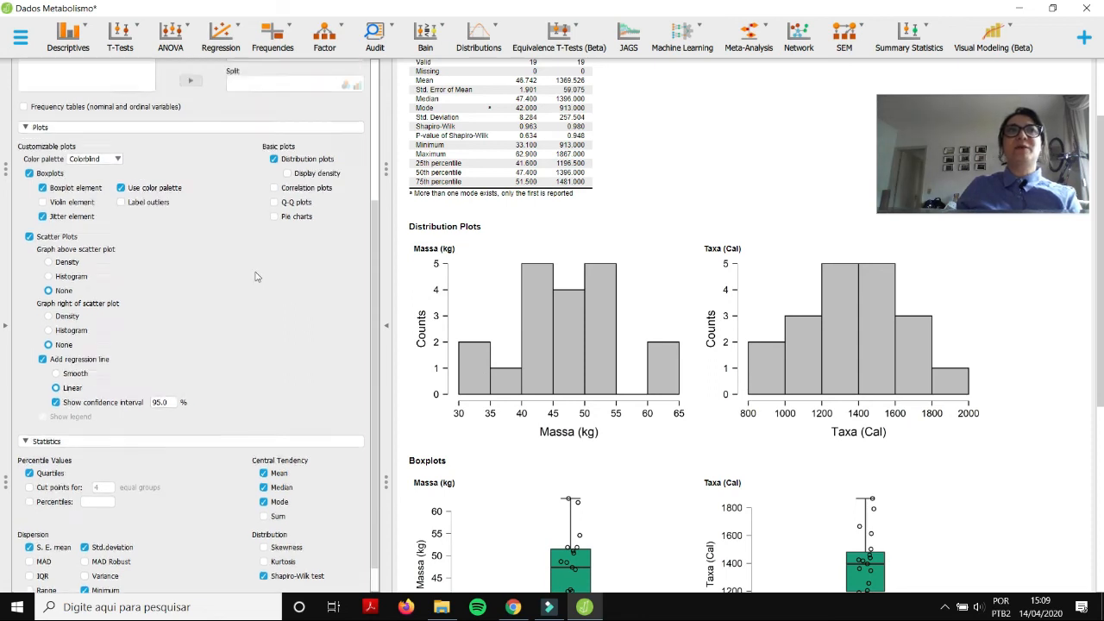
{"action": "scroll", "coordinate": [133, 251], "scroll_direction": "up", "scroll_amount": 2}
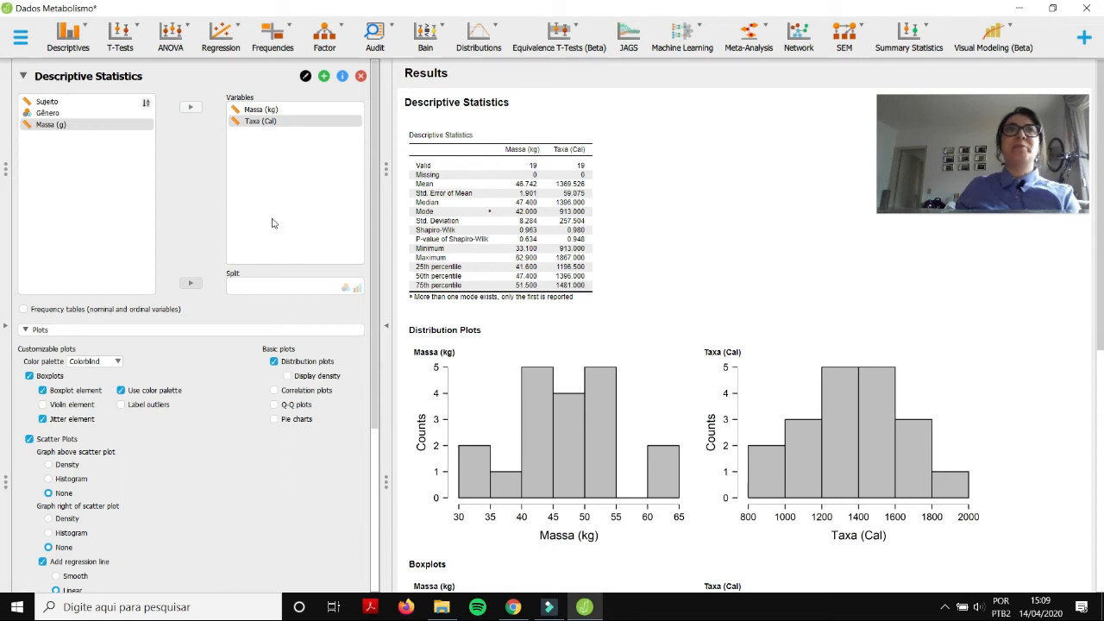
{"action": "left_click", "coordinate": [24, 77]}
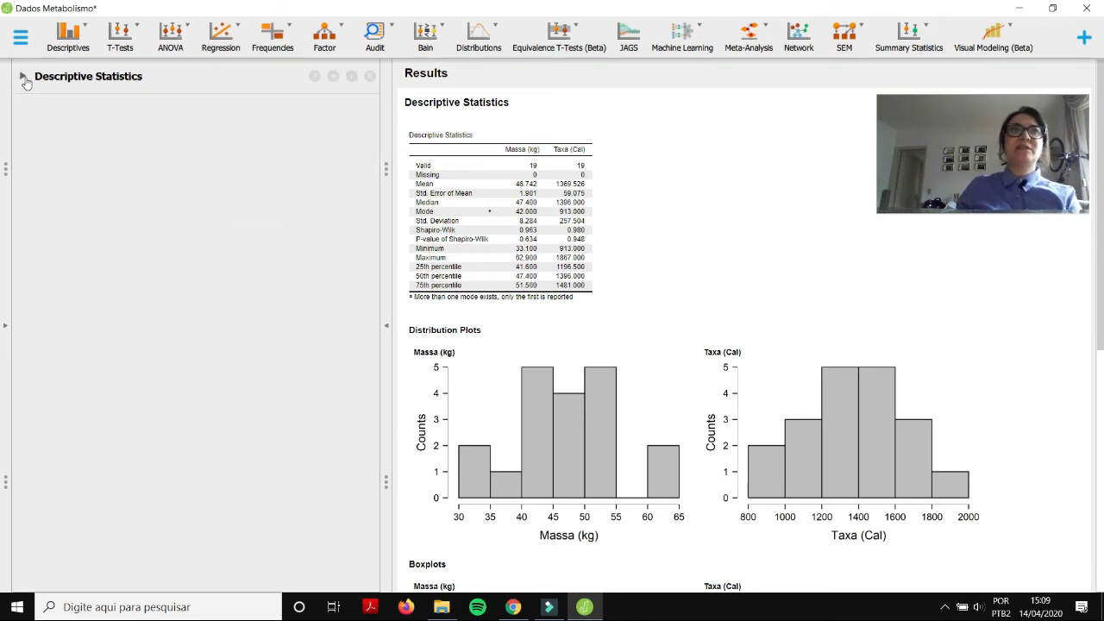
{"action": "left_click", "coordinate": [24, 75]}
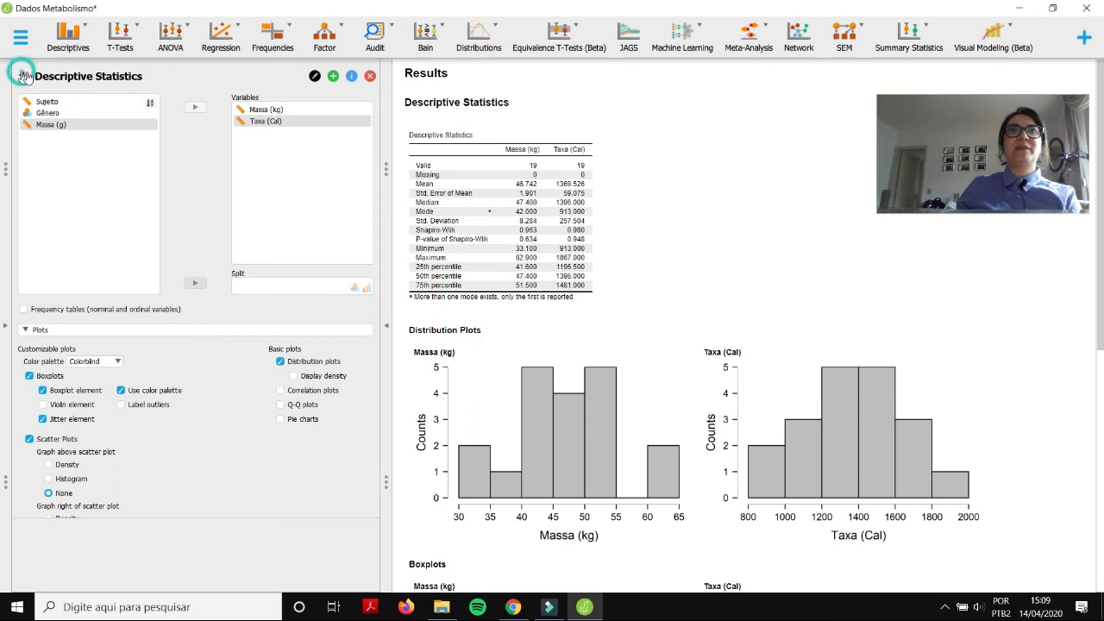
{"action": "left_click", "coordinate": [324, 77]}
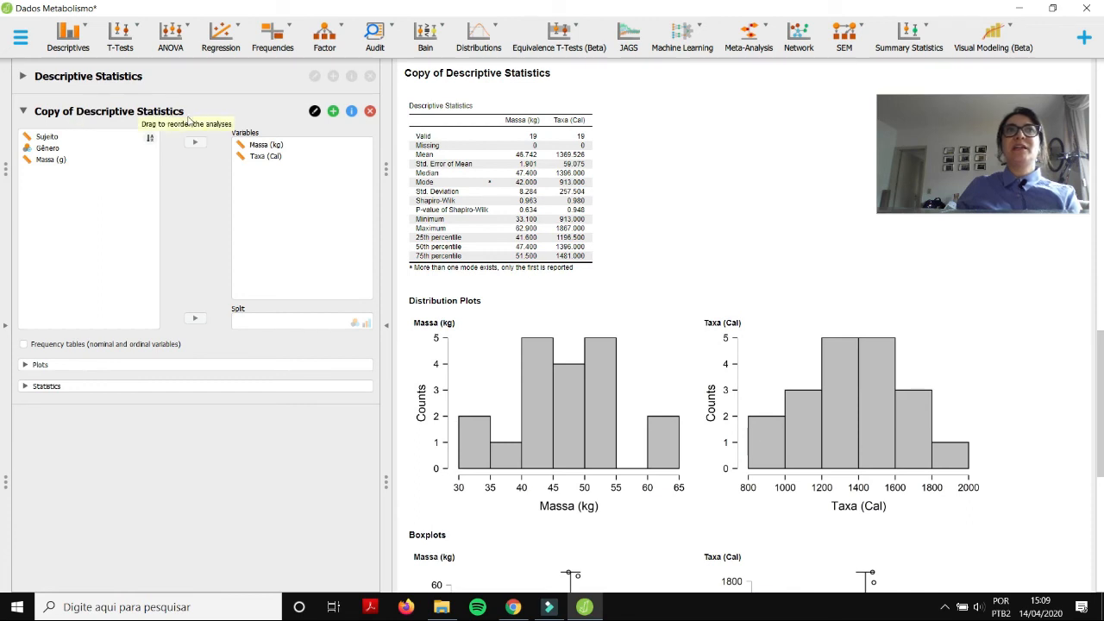
Step: Rename the duplicated analysis as "Descriptive Statistics por gênero"
{"action": "left_click", "coordinate": [312, 113]}
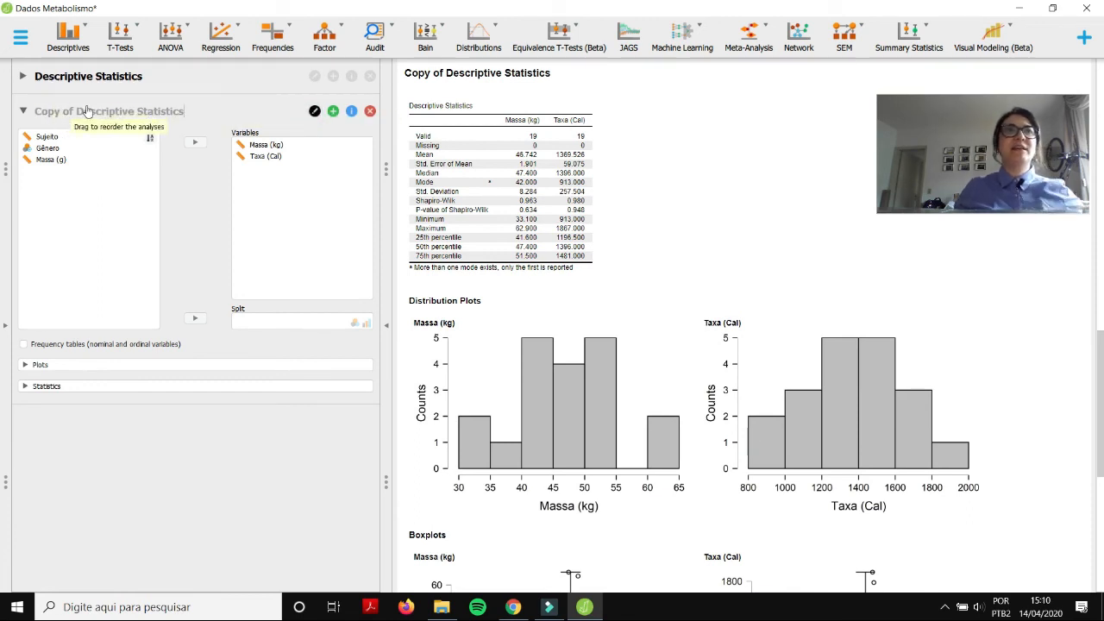
{"action": "left_click_drag", "start_coordinate": [75, 115], "coordinate": [31, 114]}
{"action": "key", "text": "Delete"}
{"action": "key", "text": "End"}
{"action": "type", "text": "por gênert"}
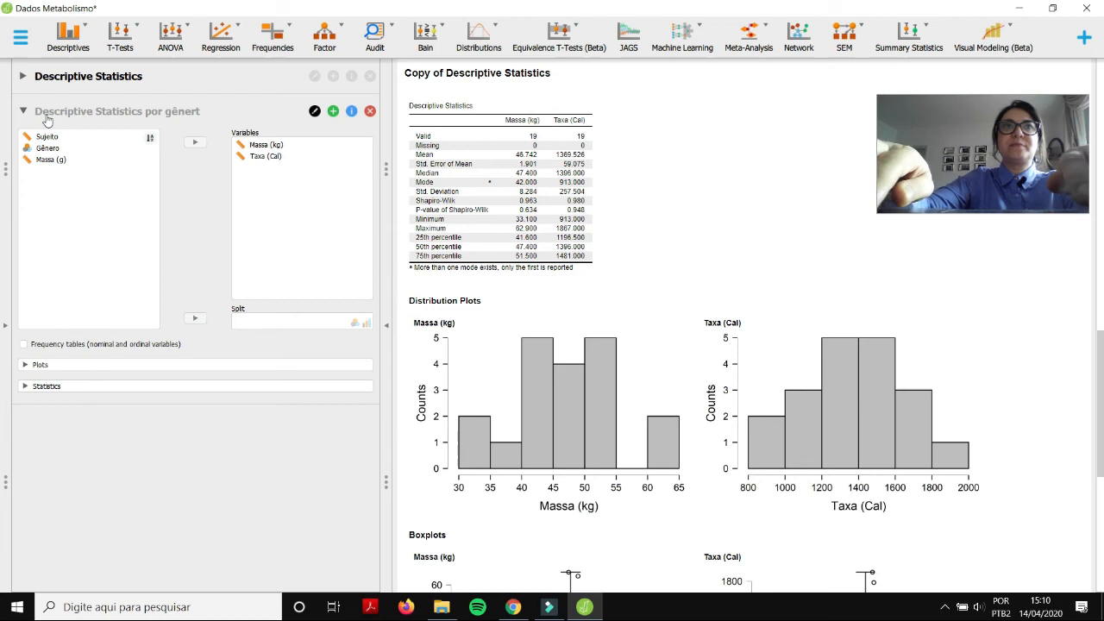
{"action": "key", "text": "BackSpace"}
{"action": "type", "text": "o"}
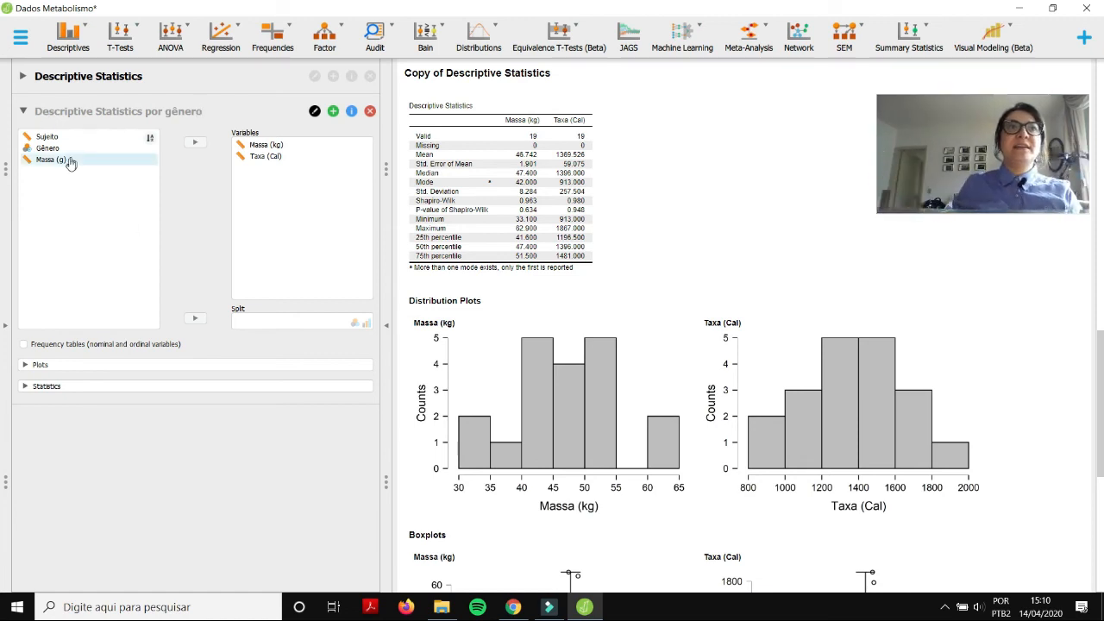
Step: Split the Massa (kg) and Taxa (Cal) statistics in the por gênero analysis by Gênero
{"action": "left_click", "coordinate": [49, 150]}
{"action": "left_click", "coordinate": [193, 318]}
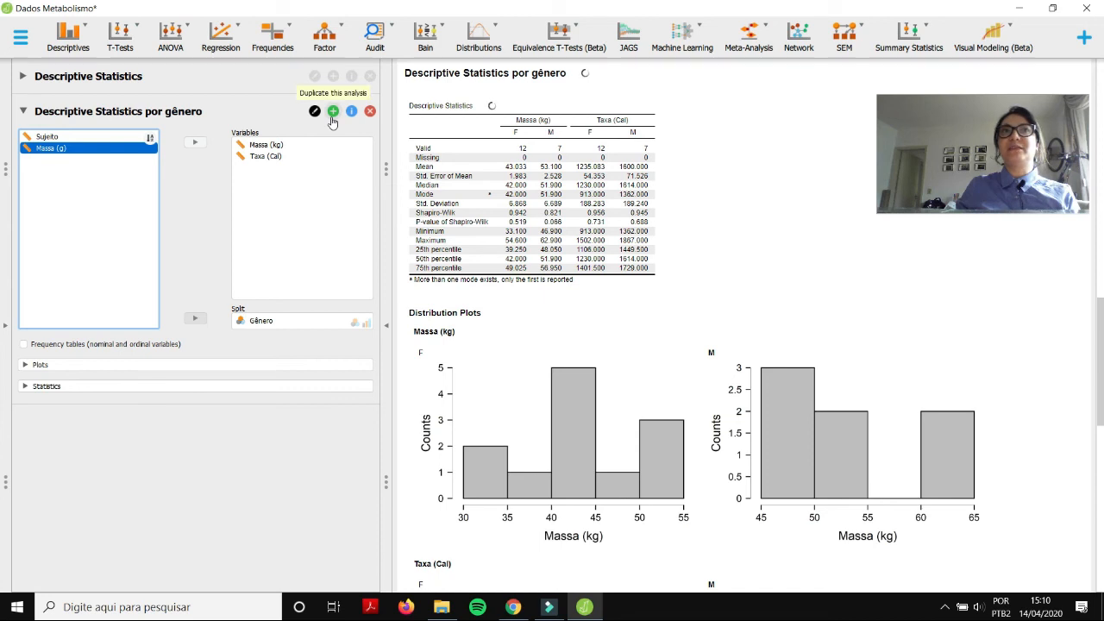
{"action": "left_click", "coordinate": [335, 112]}
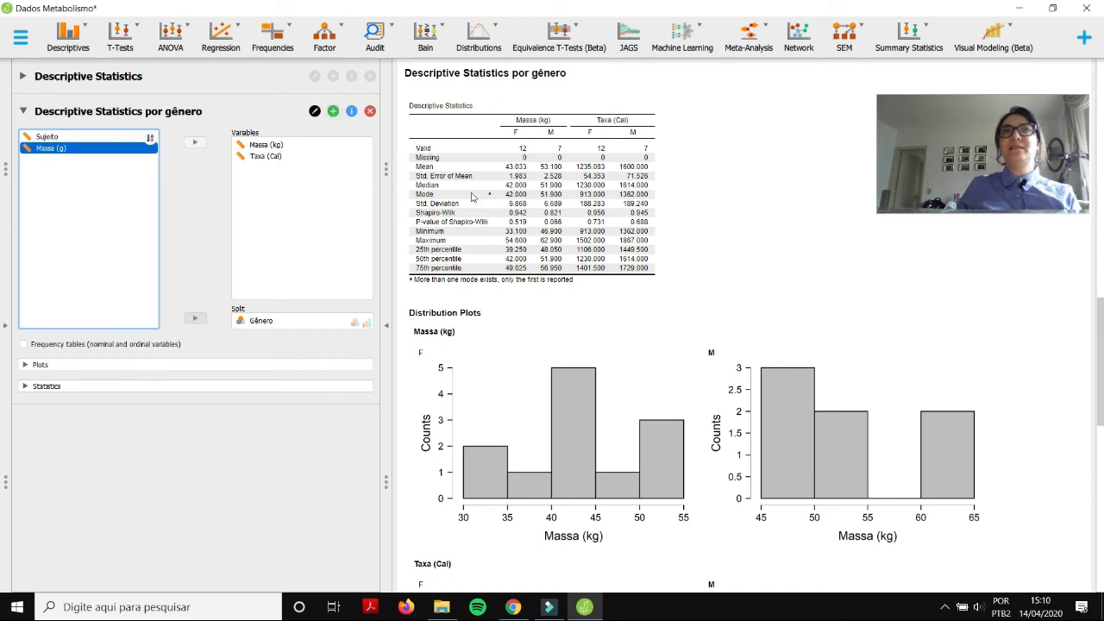
Step: Review the distribution plots, boxplots and scatter plot split by Gênero, along with the plot and statistics settings kept from the original analysis
{"action": "scroll", "coordinate": [576, 262], "scroll_direction": "down", "scroll_amount": 3}
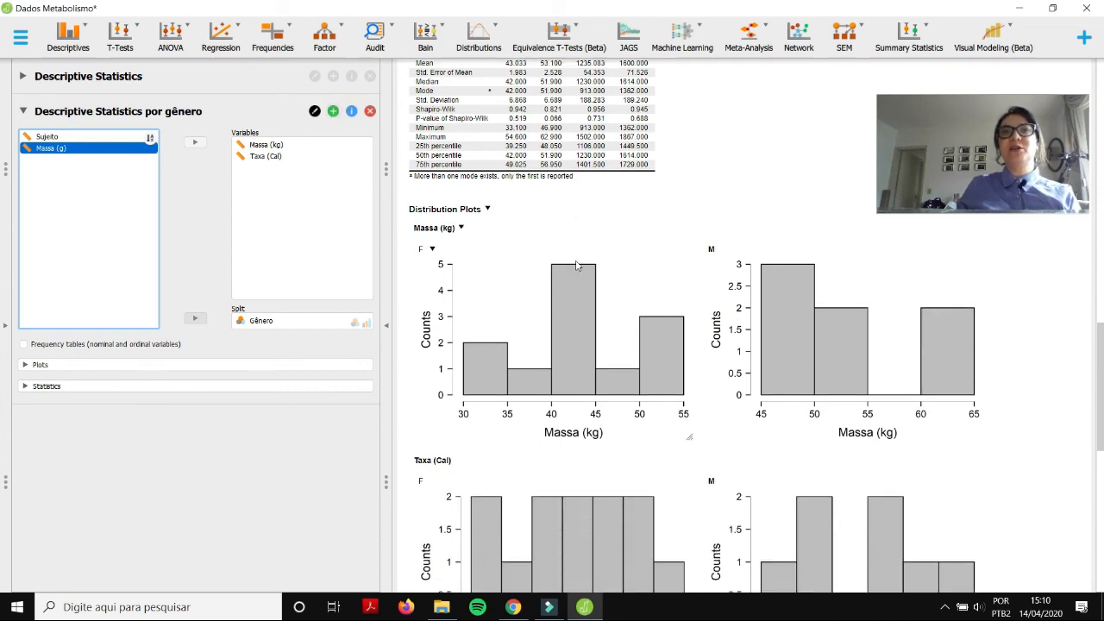
{"action": "scroll", "coordinate": [577, 266], "scroll_direction": "down", "scroll_amount": 3}
{"action": "scroll", "coordinate": [577, 266], "scroll_direction": "down", "scroll_amount": 2}
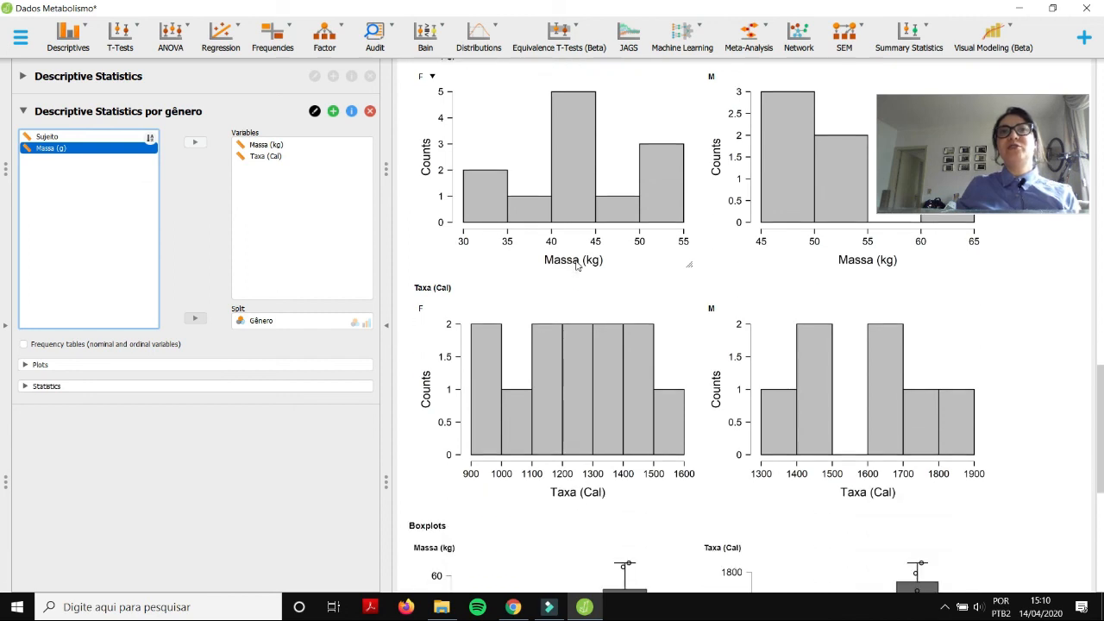
{"action": "scroll", "coordinate": [575, 262], "scroll_direction": "down", "scroll_amount": 6}
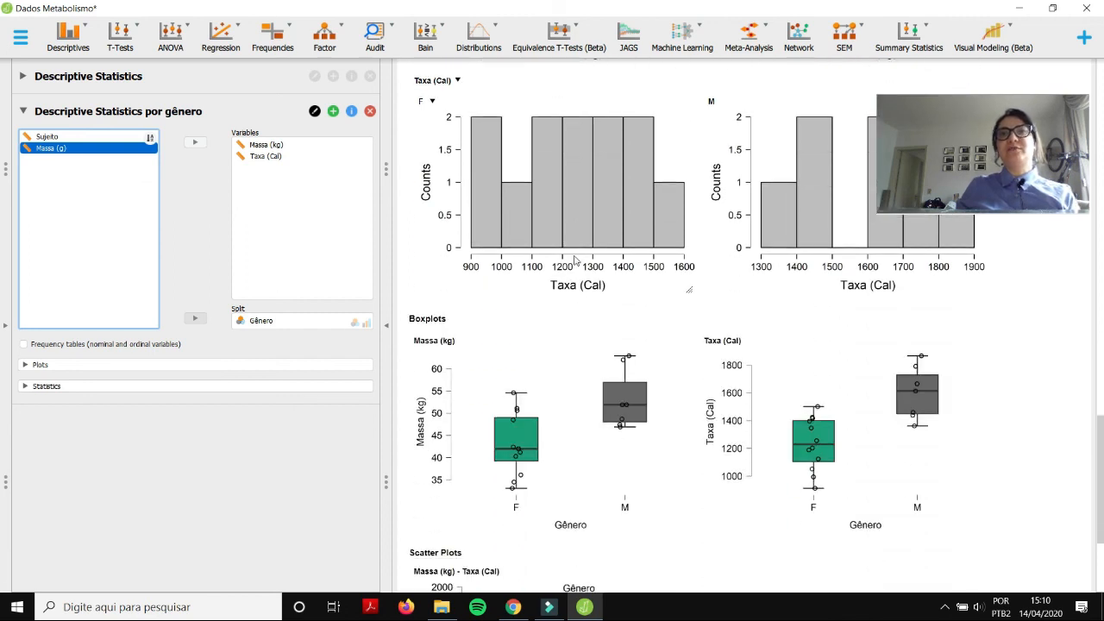
{"action": "scroll", "coordinate": [576, 261], "scroll_direction": "down", "scroll_amount": 5}
{"action": "left_click", "coordinate": [82, 364]}
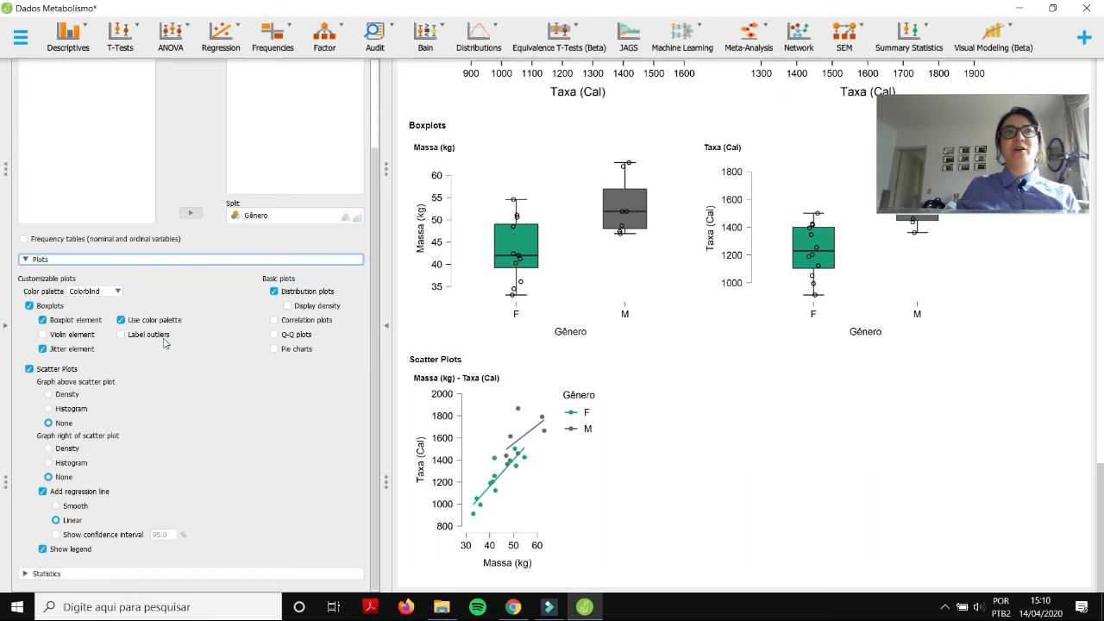
{"action": "left_click", "coordinate": [22, 575]}
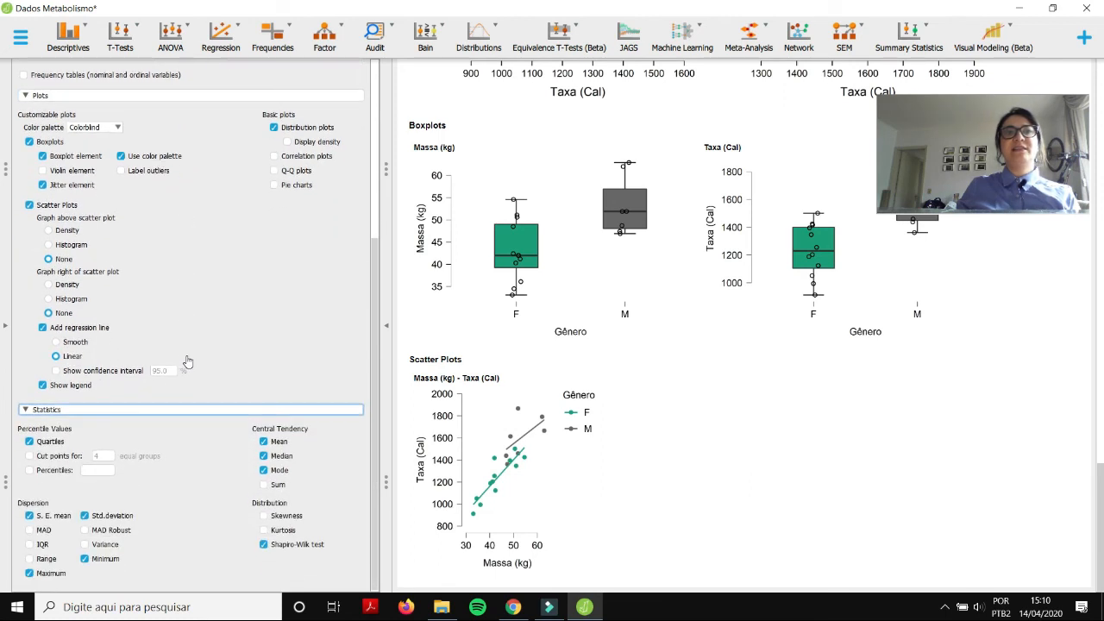
{"action": "scroll", "coordinate": [187, 360], "scroll_direction": "up", "scroll_amount": 3}
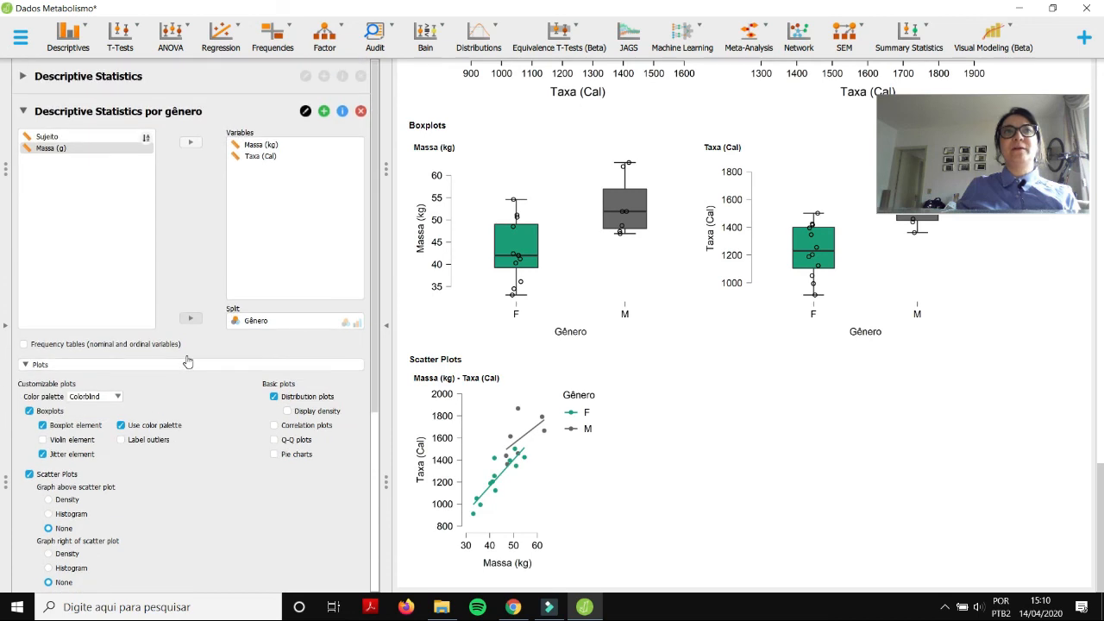
{"action": "left_click", "coordinate": [52, 365]}
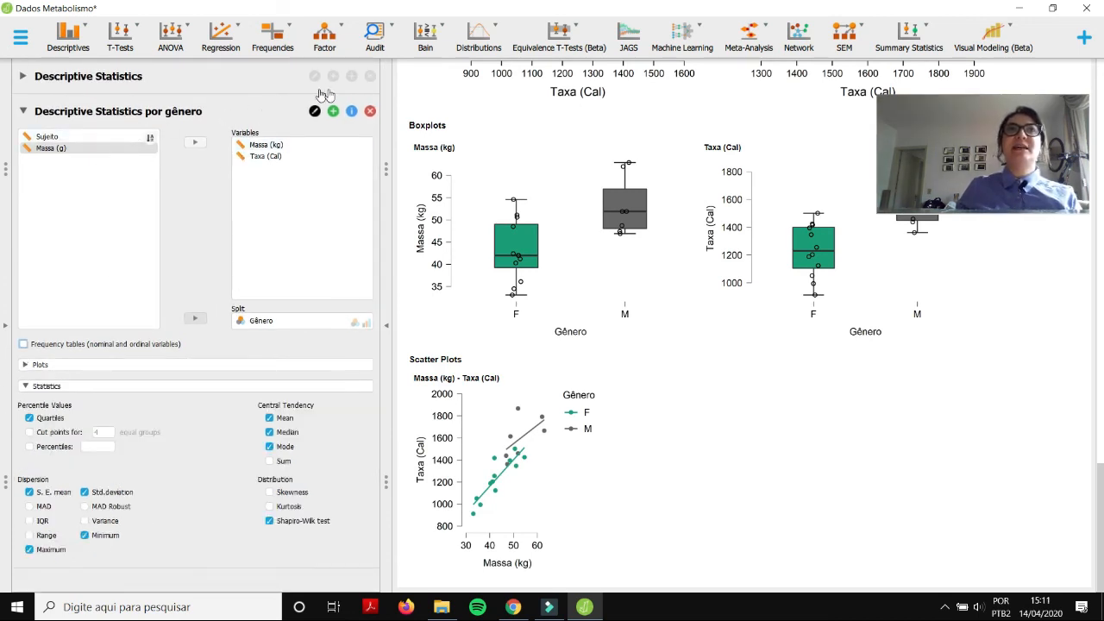
{"action": "left_click", "coordinate": [280, 38]}
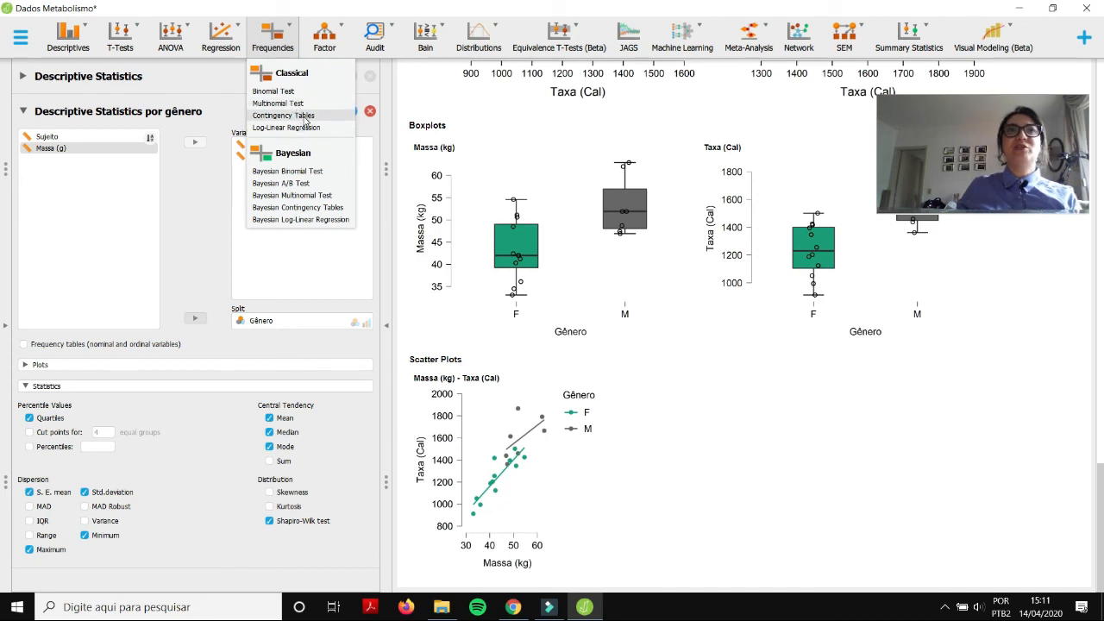
{"action": "left_click", "coordinate": [286, 120]}
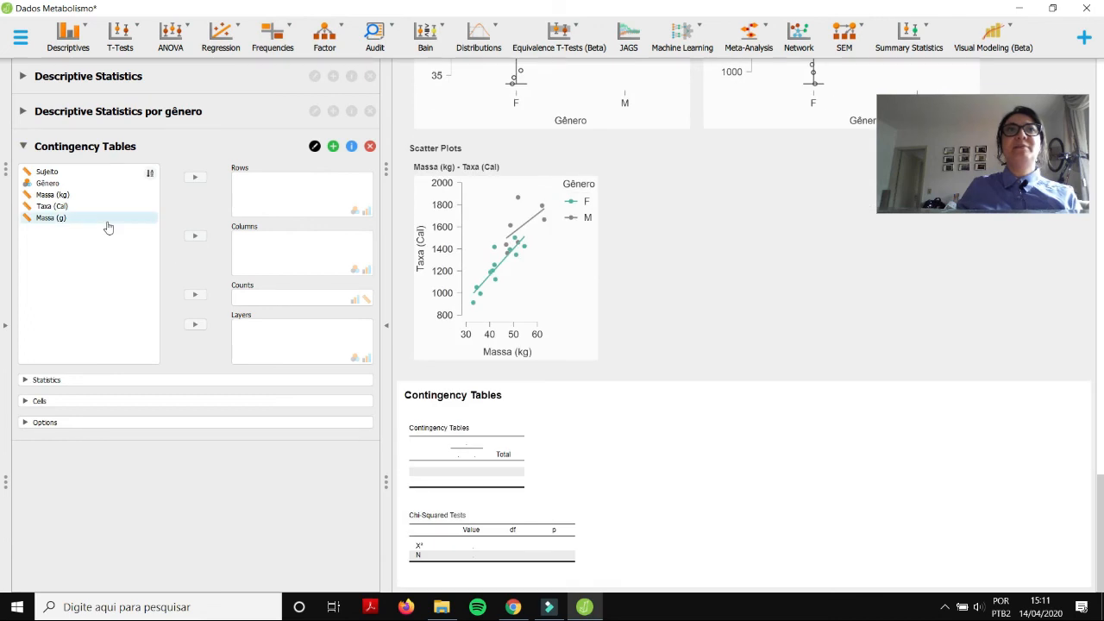
{"action": "left_click", "coordinate": [72, 196]}
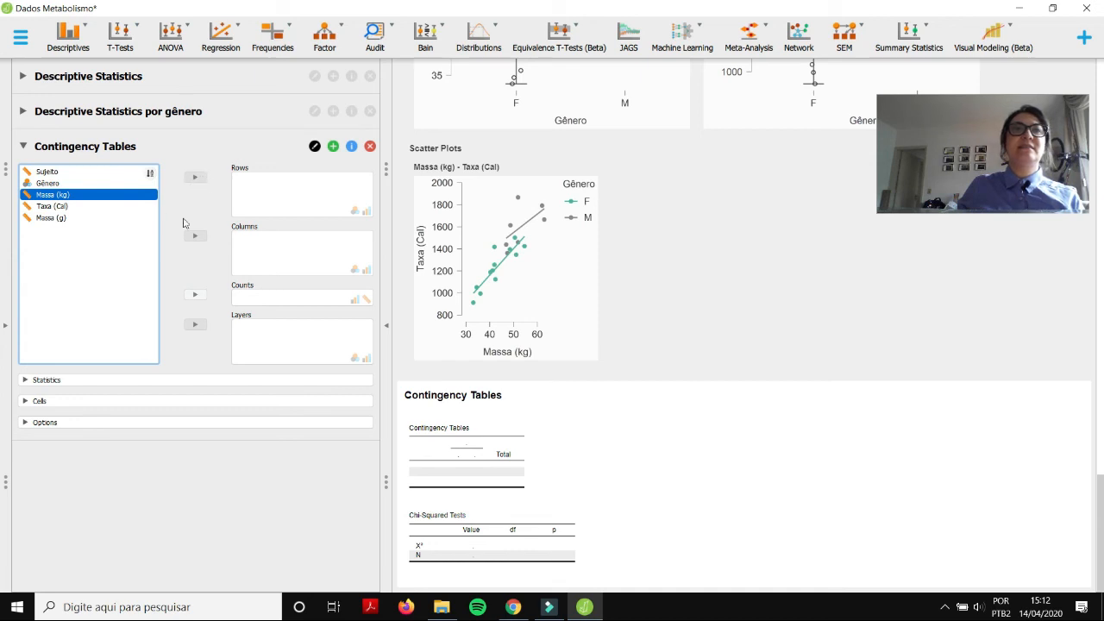
{"action": "left_click", "coordinate": [370, 146]}
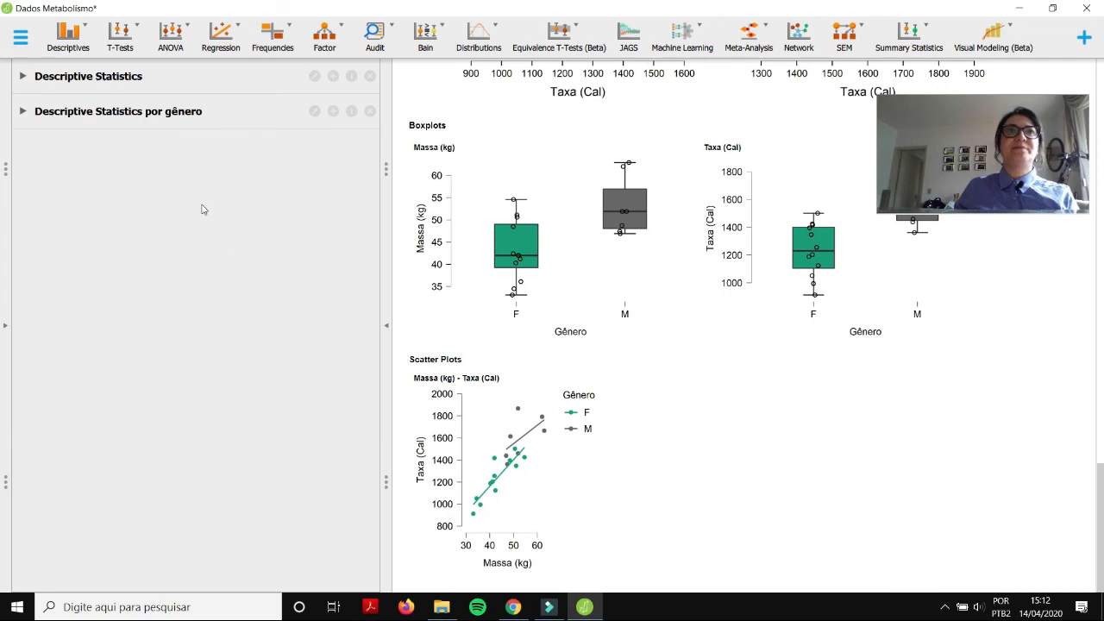
Step: Create a new Descriptive Statistics analysis with Gênero as its only variable
{"action": "left_click", "coordinate": [116, 40]}
{"action": "left_click", "coordinate": [69, 44]}
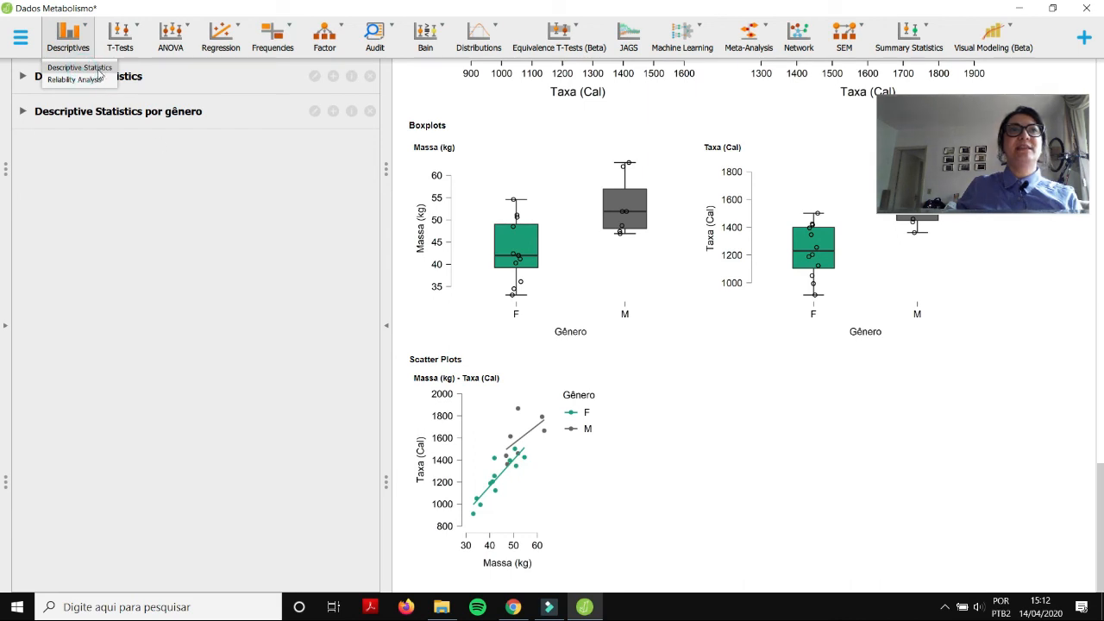
{"action": "left_click", "coordinate": [86, 68]}
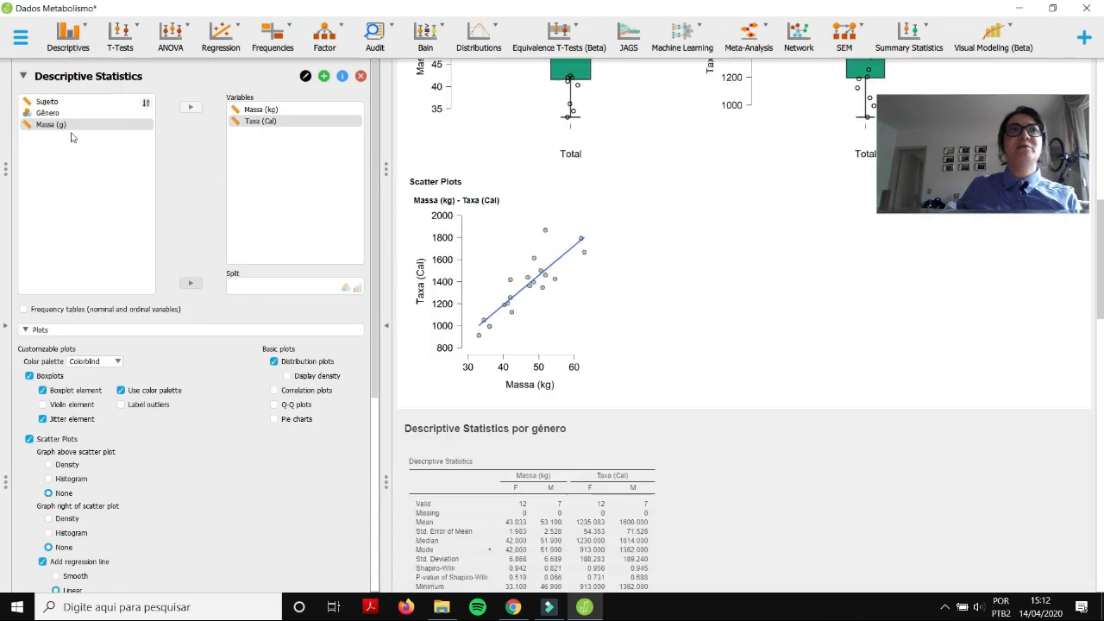
{"action": "scroll", "coordinate": [121, 517], "scroll_direction": "down", "scroll_amount": 5}
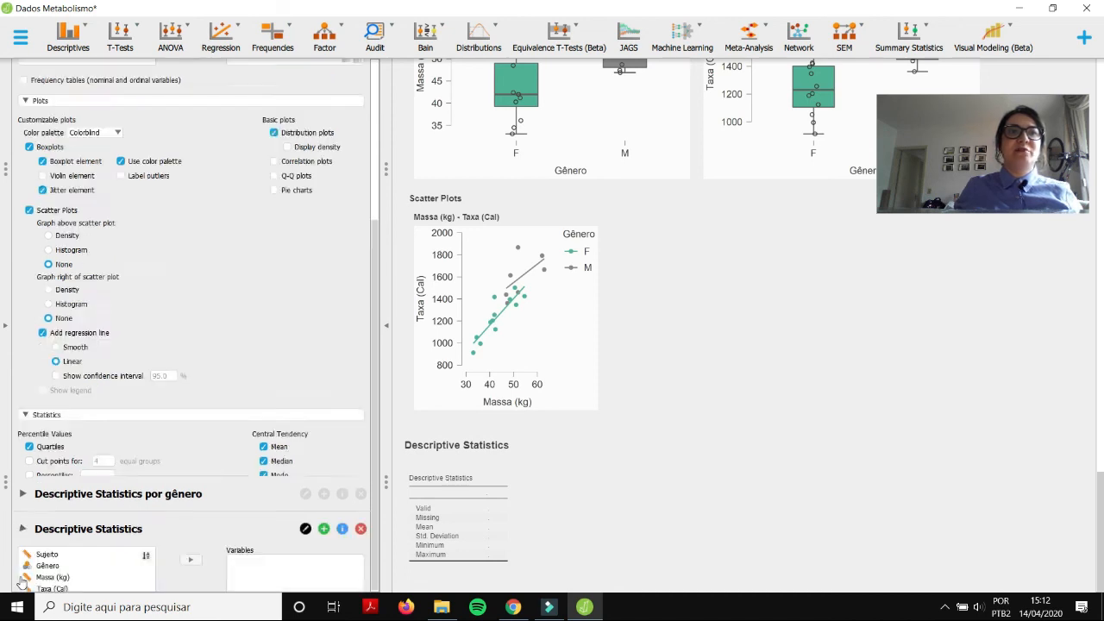
{"action": "left_click", "coordinate": [22, 574]}
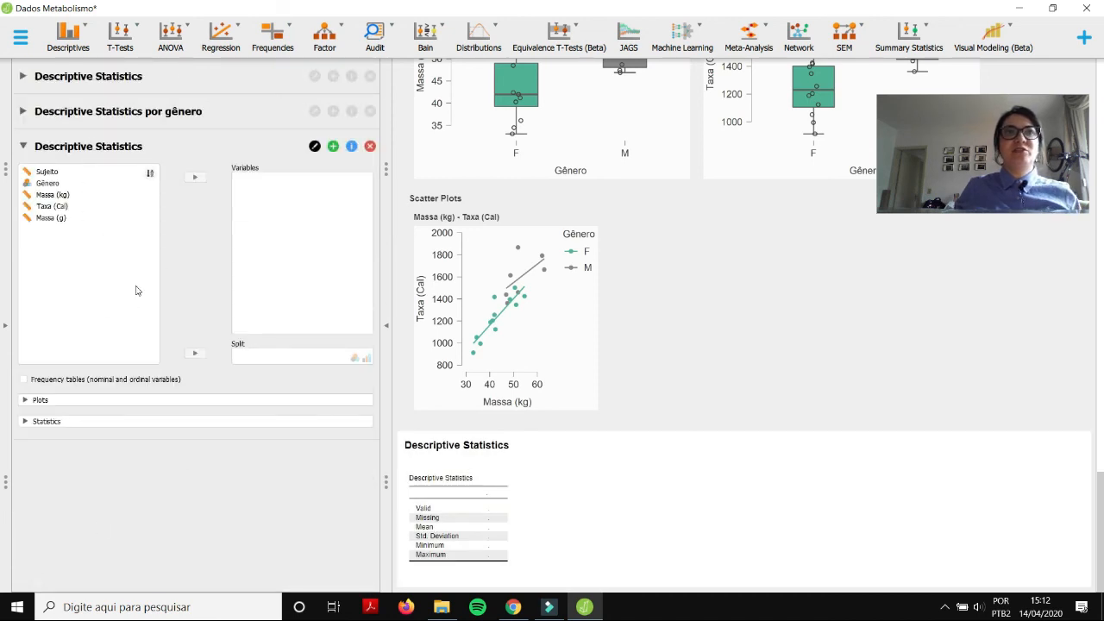
{"action": "left_click", "coordinate": [48, 183]}
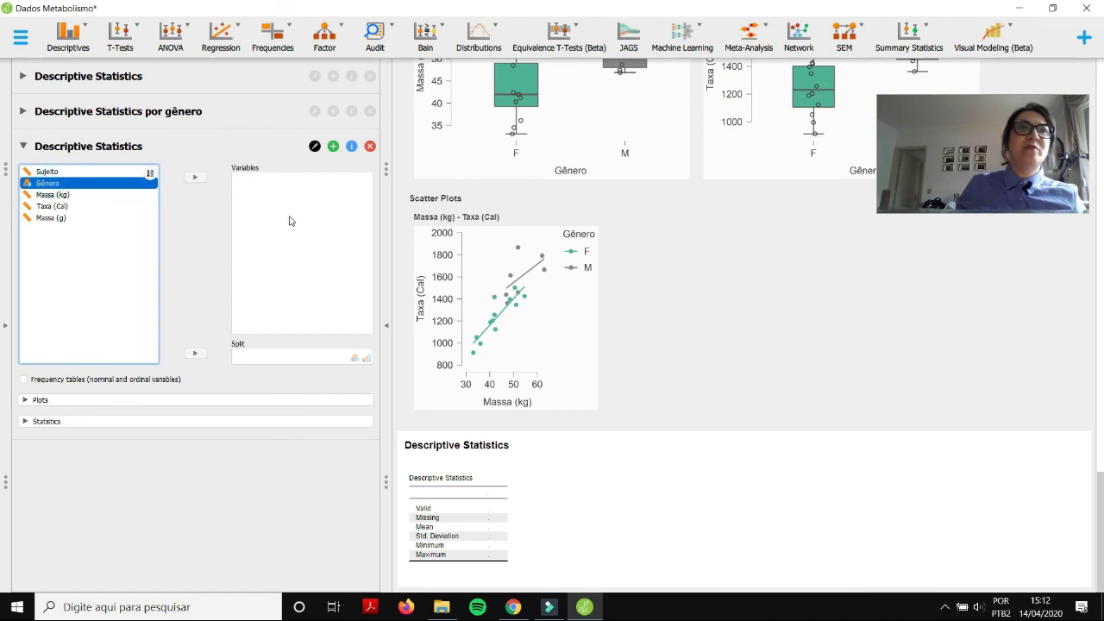
{"action": "left_click", "coordinate": [195, 176]}
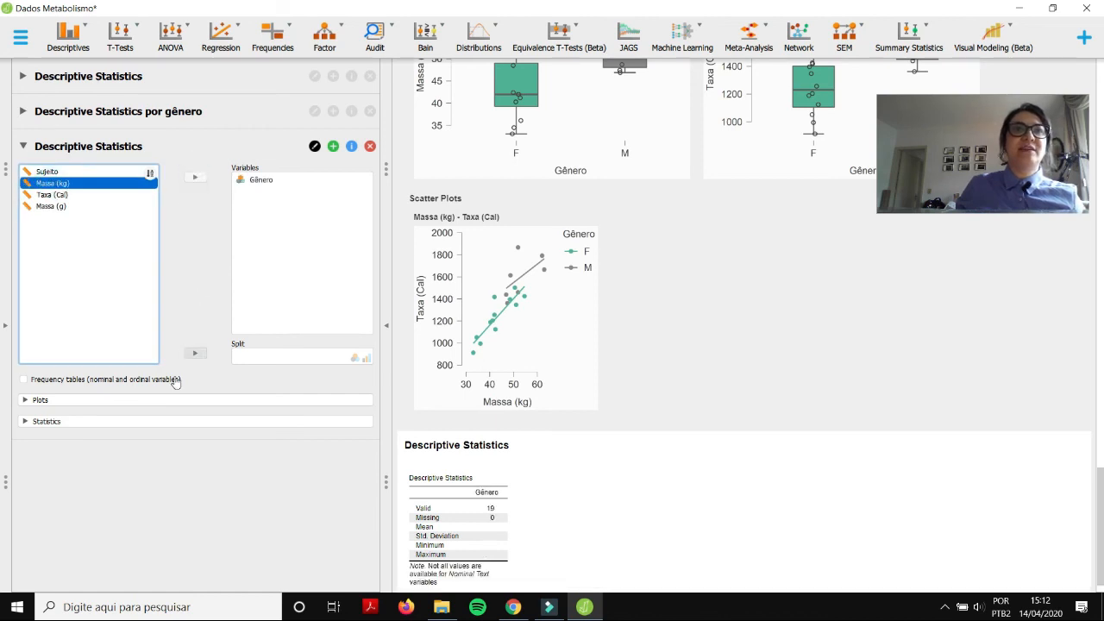
Step: Add frequency tables and a pie chart for Gênero to the new analysis
{"action": "left_click", "coordinate": [23, 380]}
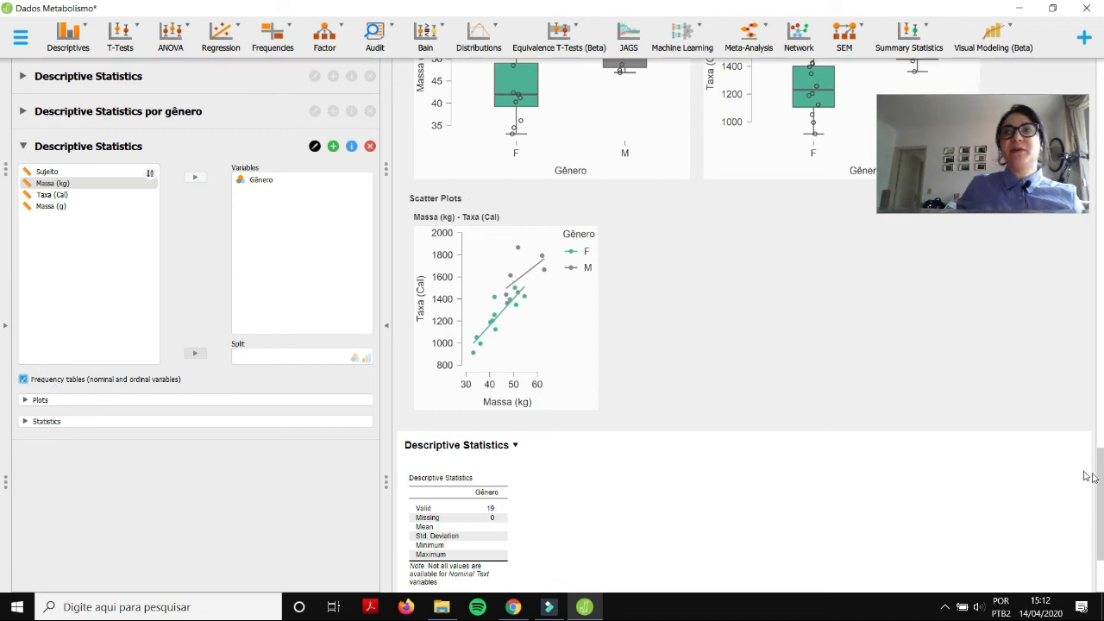
{"action": "scroll", "coordinate": [1084, 473], "scroll_direction": "down", "scroll_amount": 3}
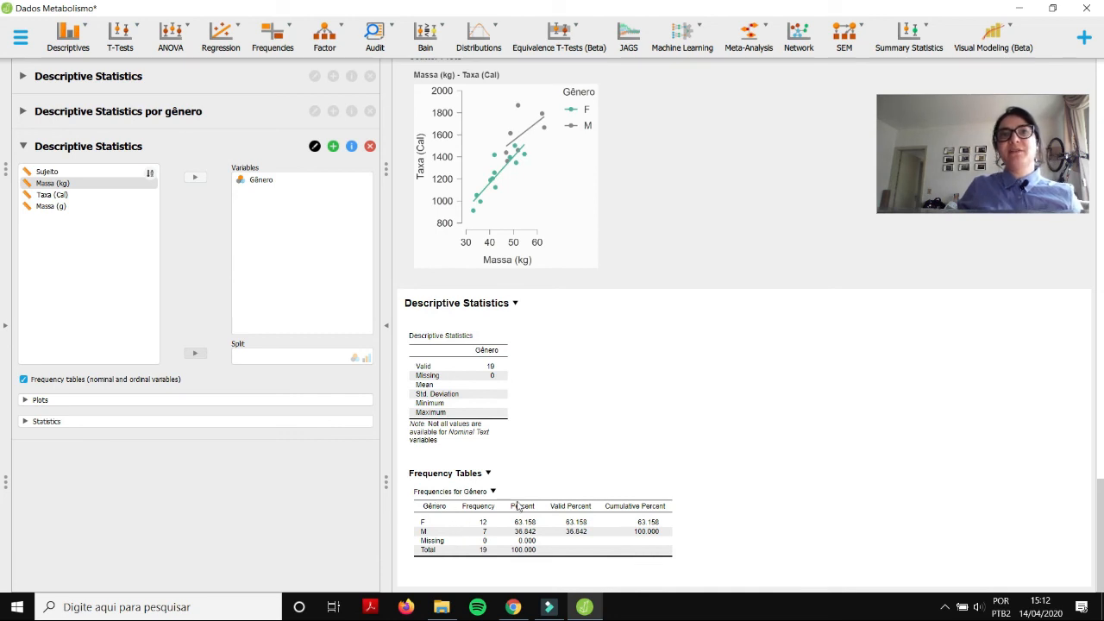
{"action": "left_click", "coordinate": [22, 401]}
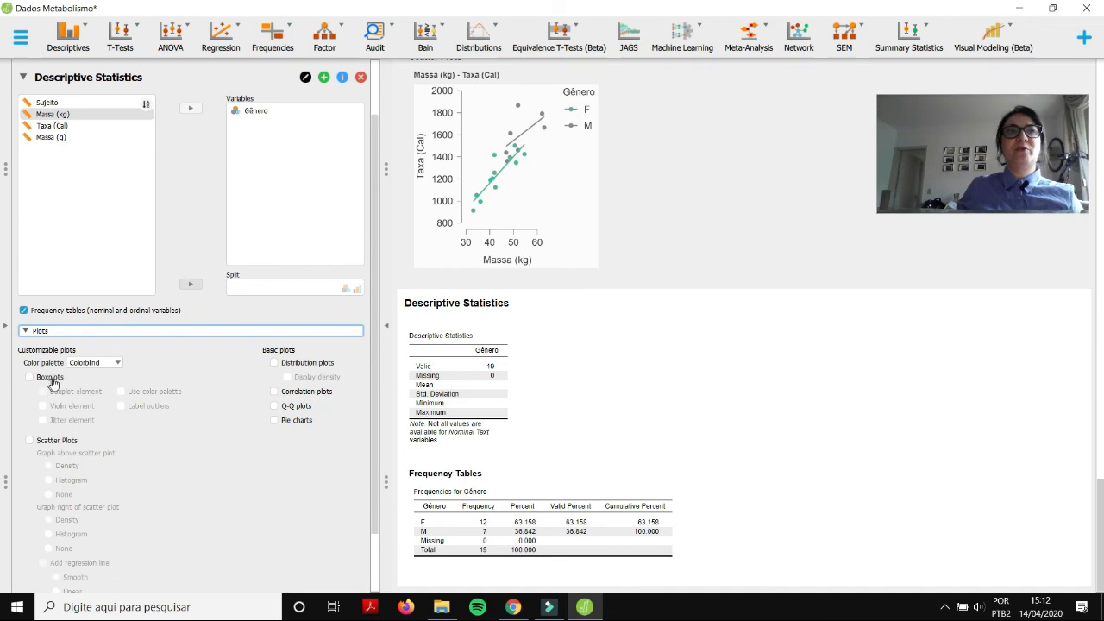
{"action": "left_click", "coordinate": [276, 422]}
Step: Remove the mean, standard deviation, minimum and maximum from the Gênero descriptive statistics
{"action": "scroll", "coordinate": [268, 438], "scroll_direction": "down", "scroll_amount": 3}
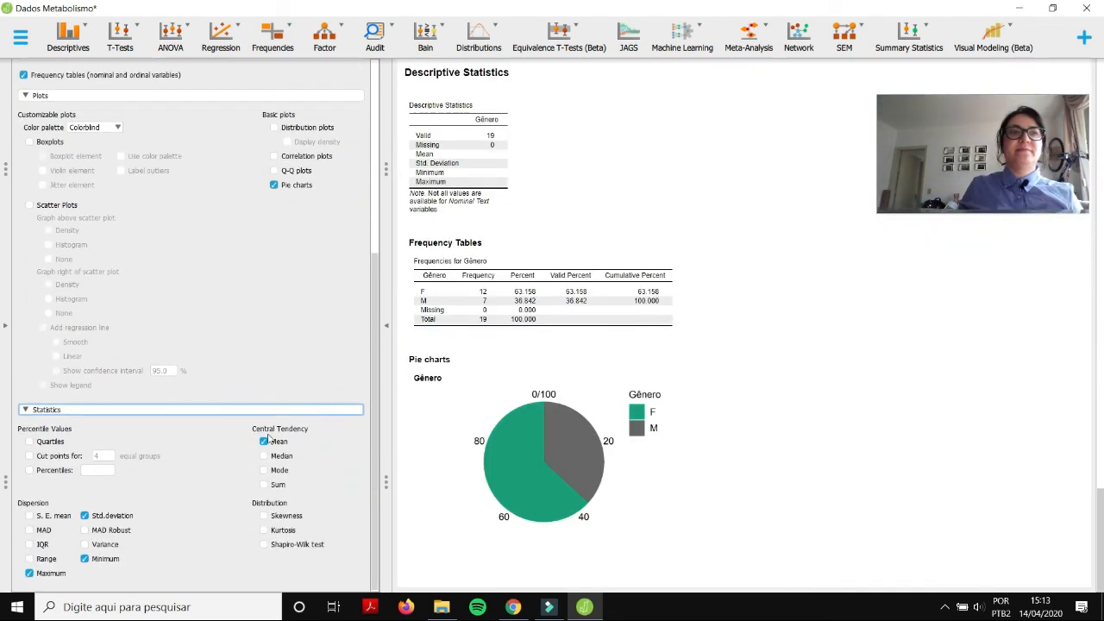
{"action": "left_click", "coordinate": [263, 441]}
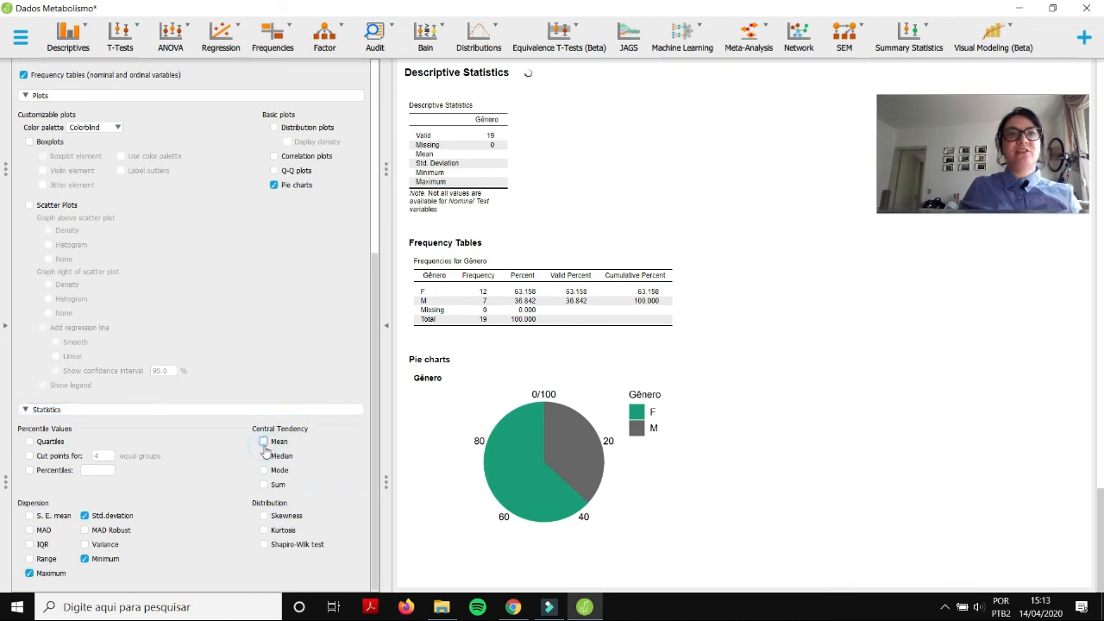
{"action": "left_click", "coordinate": [84, 515]}
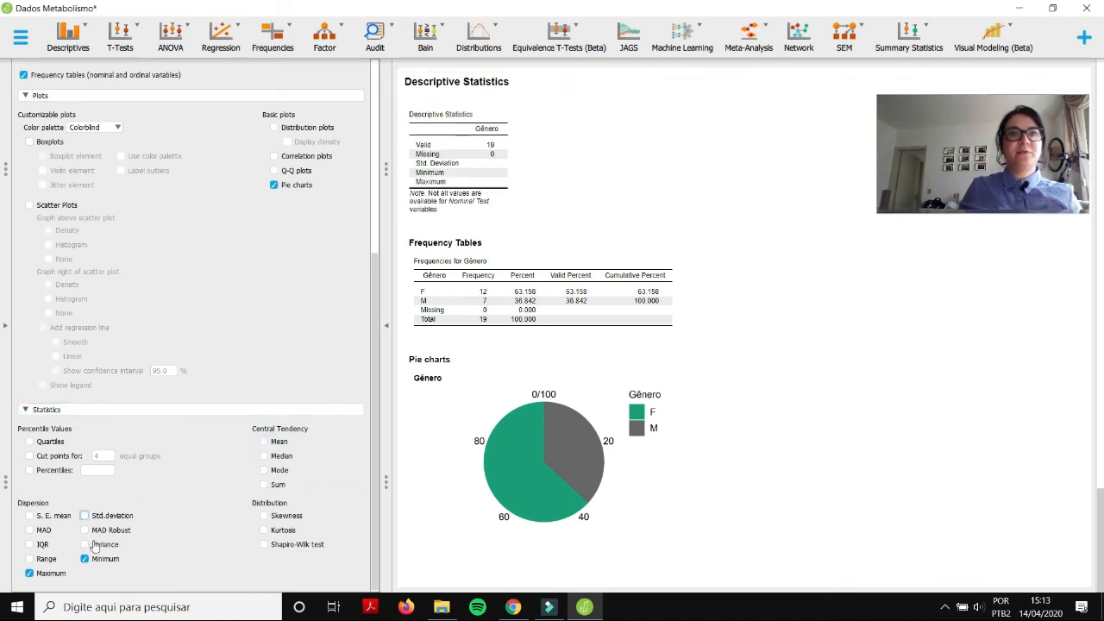
{"action": "left_click", "coordinate": [85, 559]}
{"action": "left_click", "coordinate": [30, 573]}
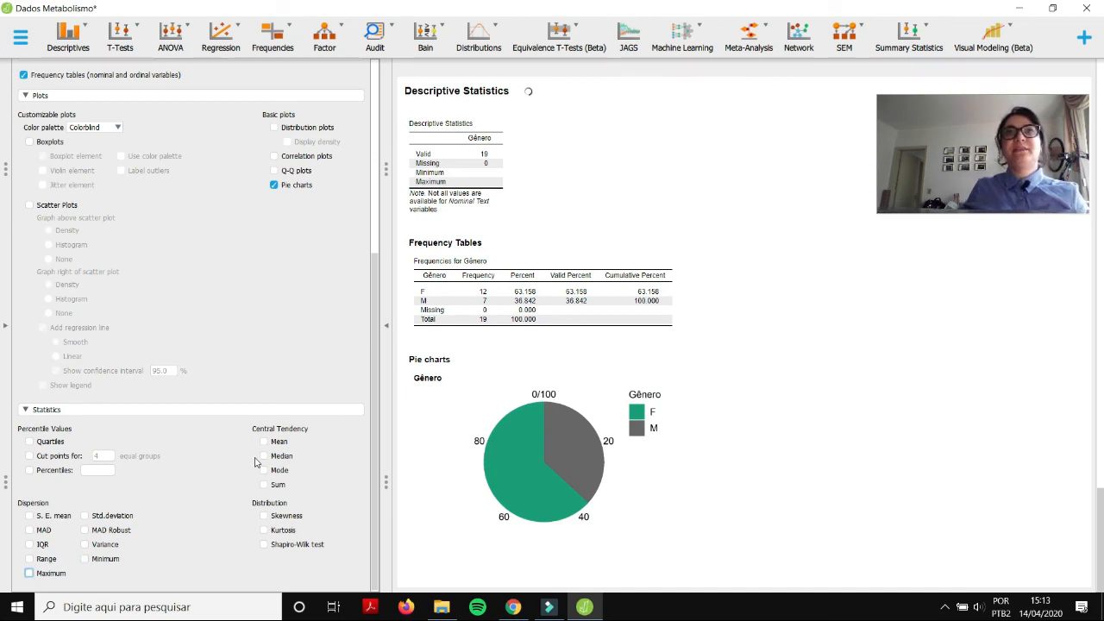